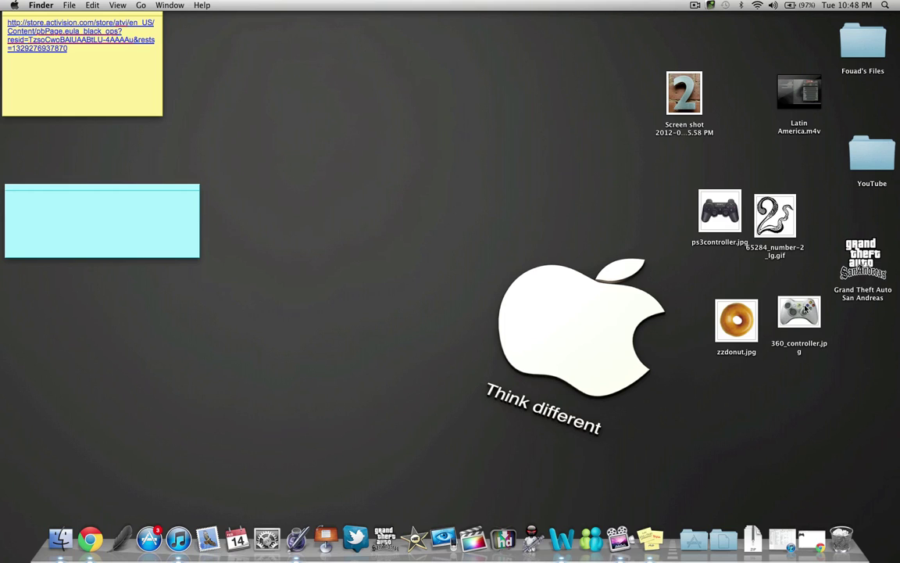
Drag 360_controller.jpg out of the right-hand icon group to beside the Apple logo
drag(805, 309, 451, 269)
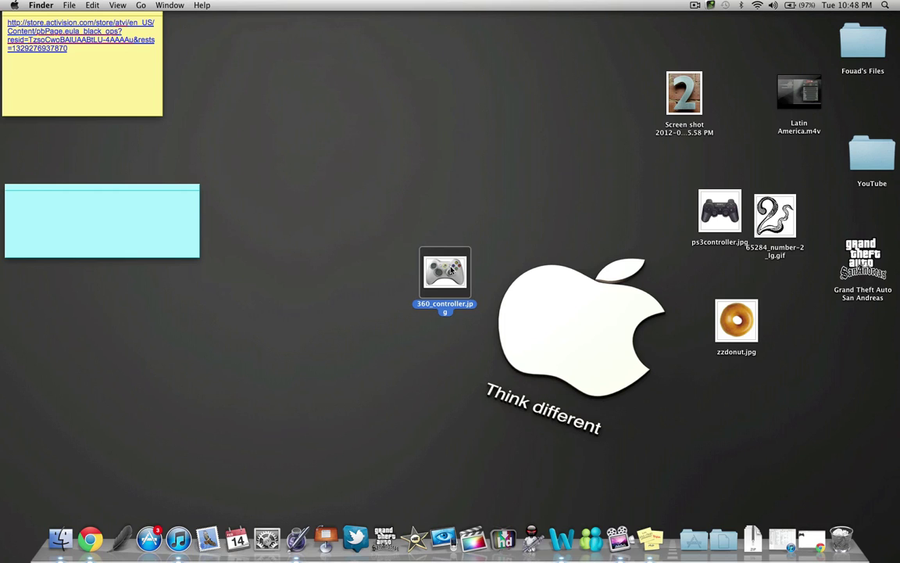
Open 360_controller.jpg in Preview and delete its white background using Instant Alpha
double_click(451, 269)
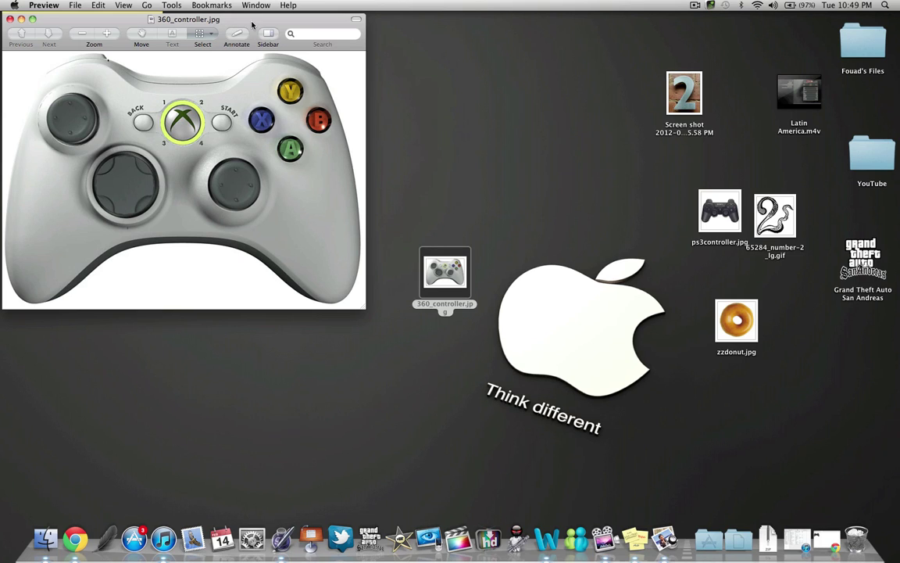
click(204, 34)
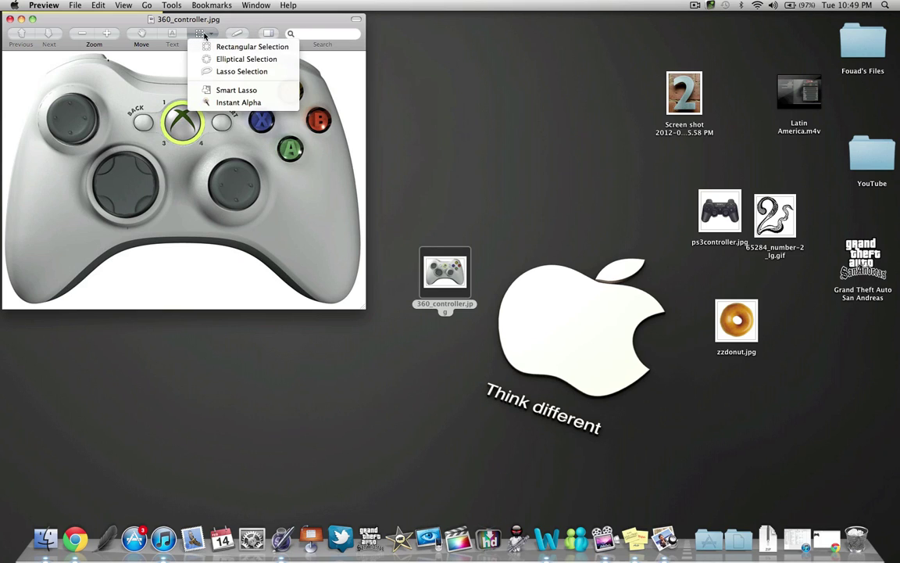
click(287, 104)
drag(346, 86, 348, 74)
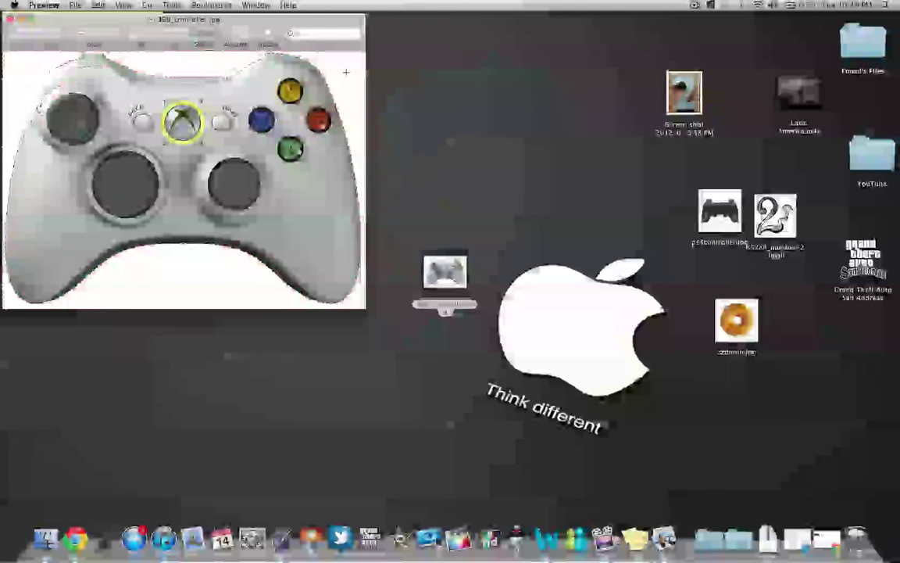
drag(199, 62, 200, 64)
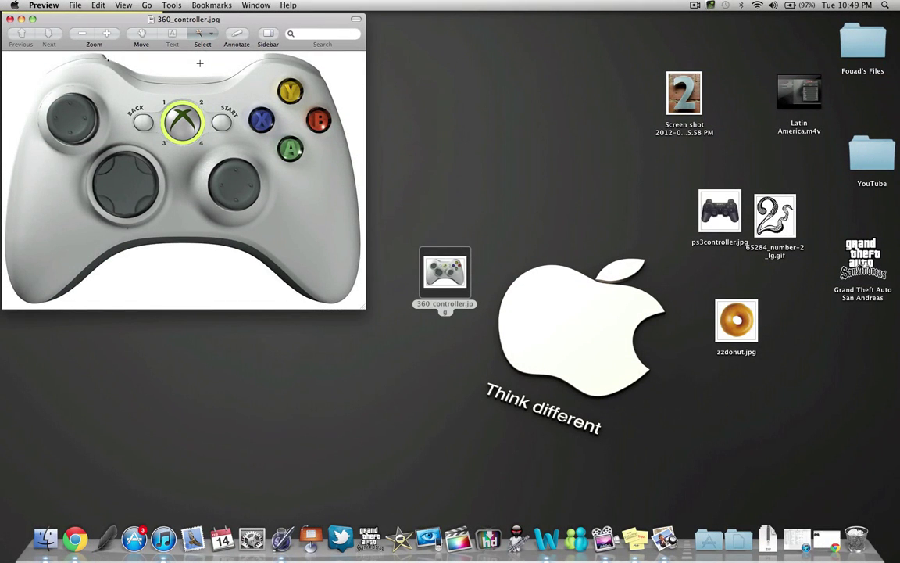
drag(200, 64, 200, 63)
key(Delete)
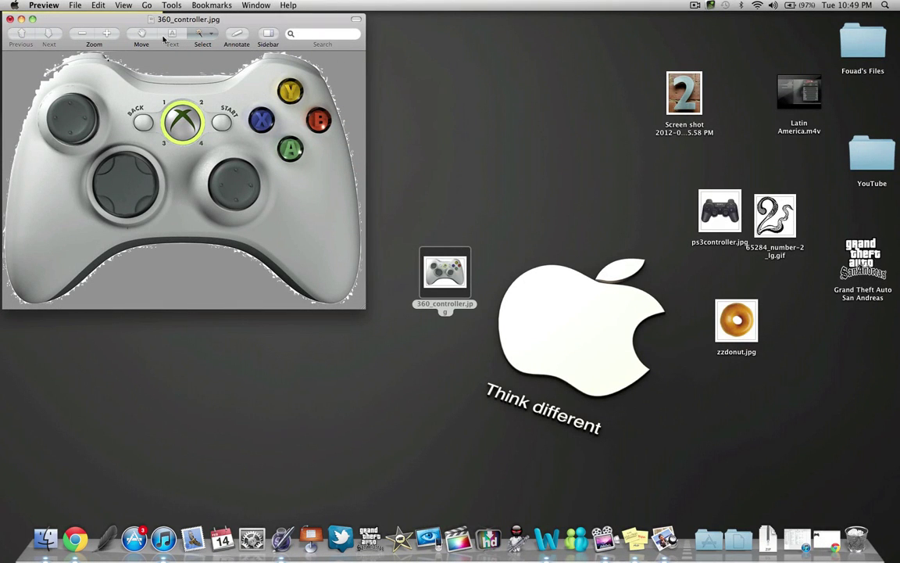
Save the controller as a transparent 360_controller PNG on the desktop, moving the original file aside
key(super+shift+s)
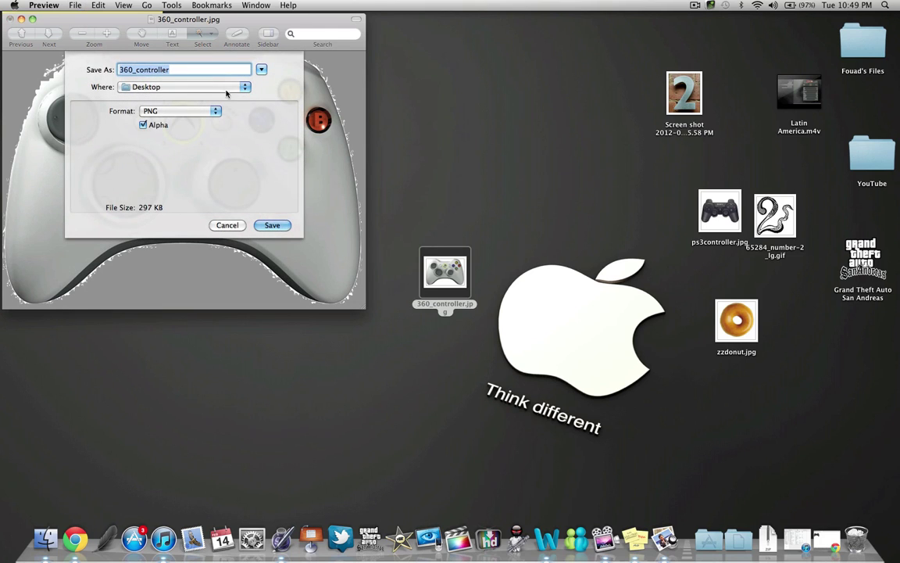
click(288, 226)
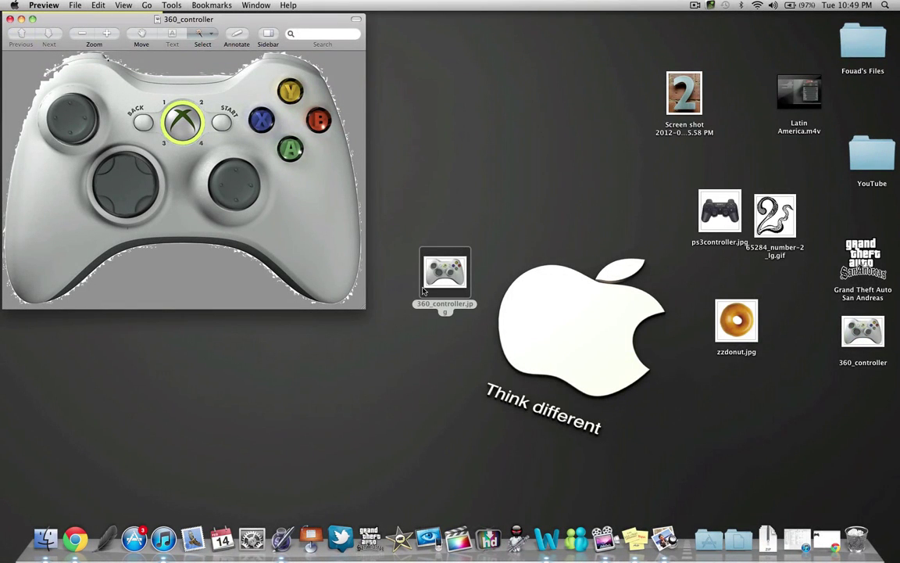
drag(441, 269, 471, 76)
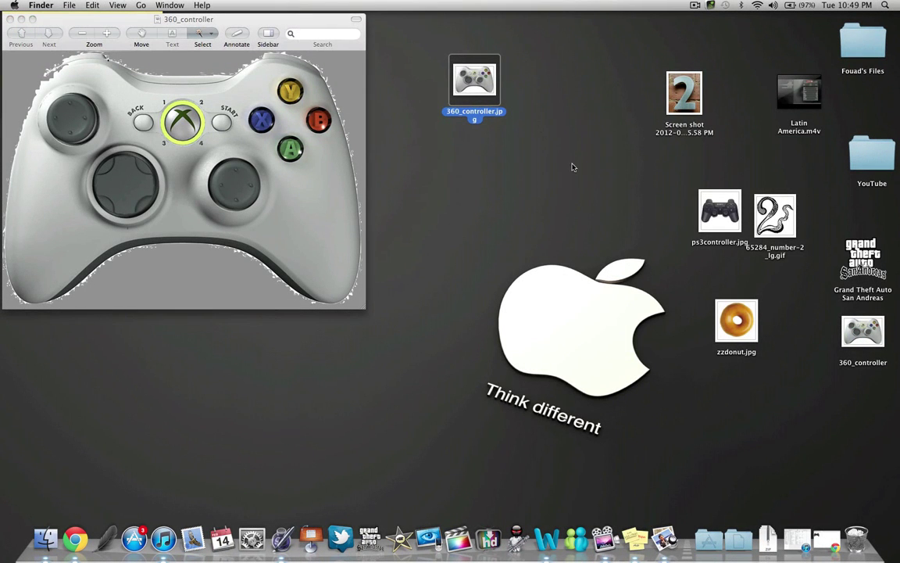
Close the controller image, then open zzdonut.jpg and enlarge its window
click(10, 19)
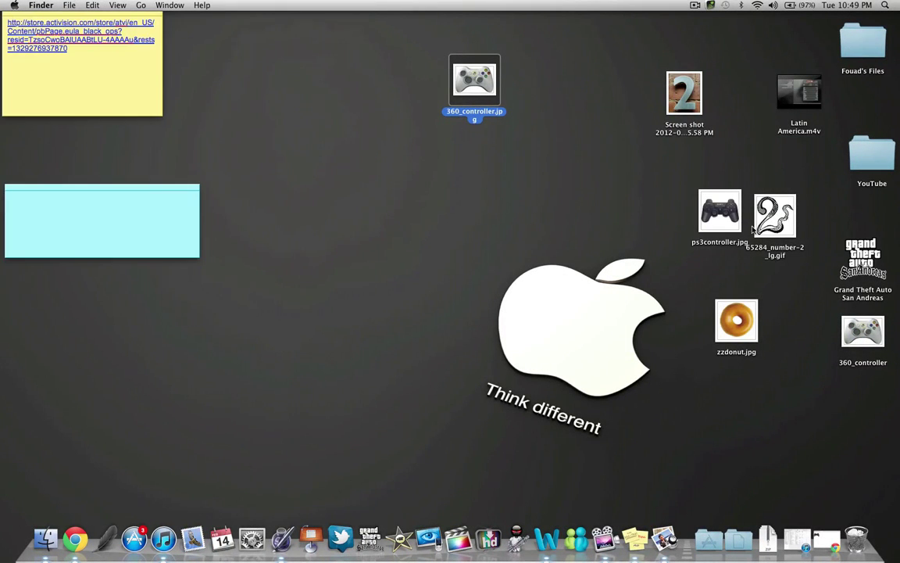
double_click(735, 329)
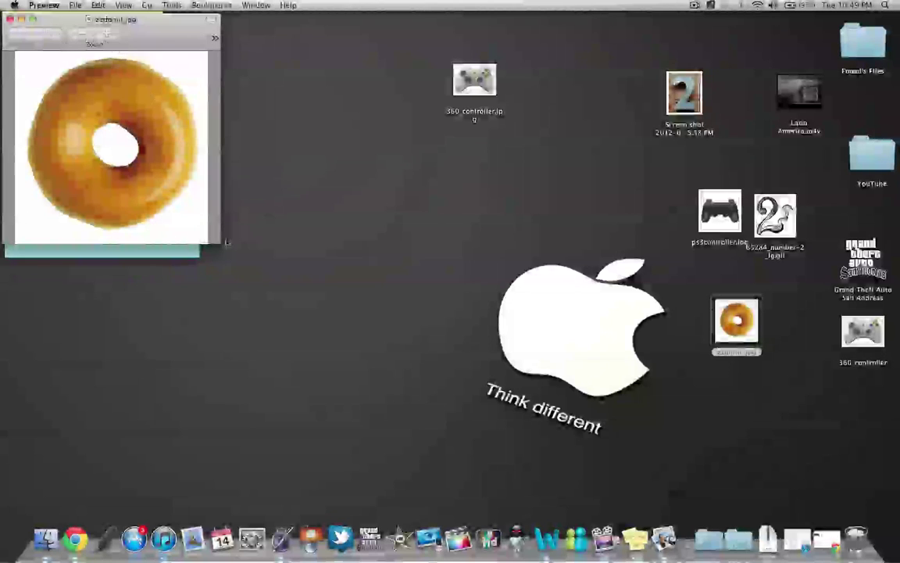
drag(220, 243, 463, 369)
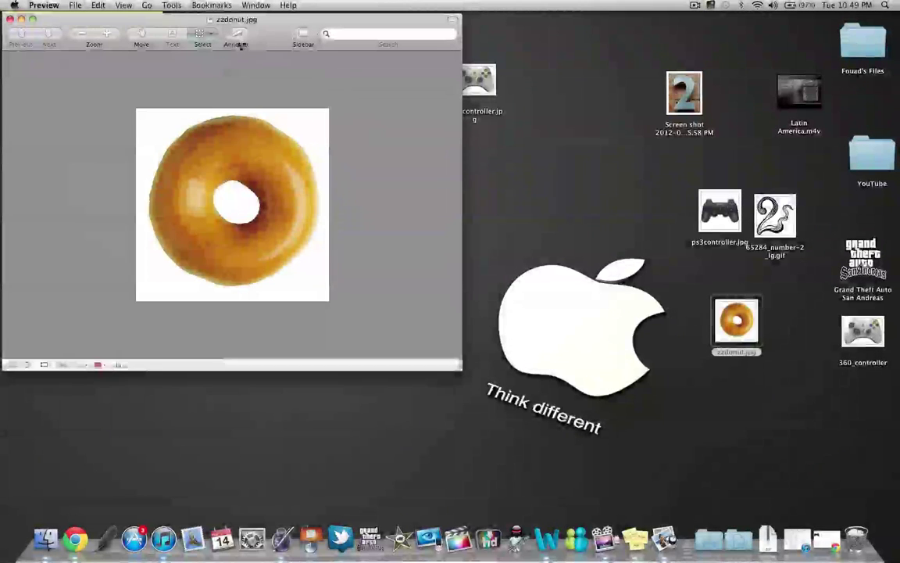
Delete the donut's white background and the white inside its hole with Instant Alpha
click(207, 33)
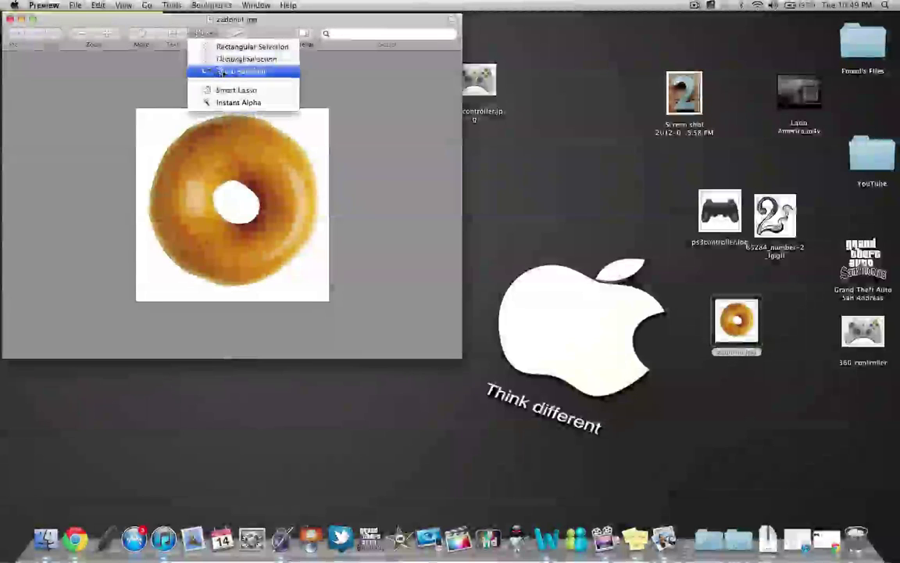
click(238, 103)
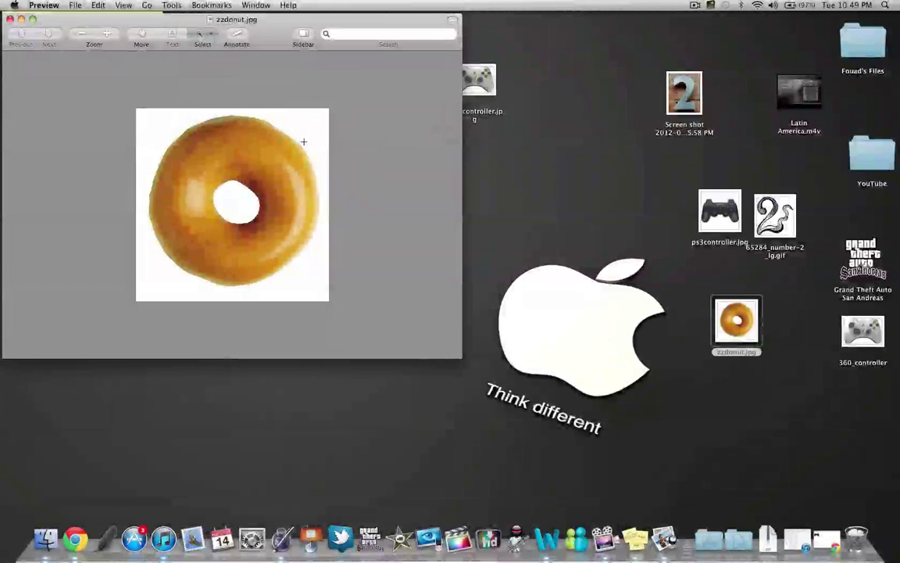
drag(314, 109, 305, 146)
key(Delete)
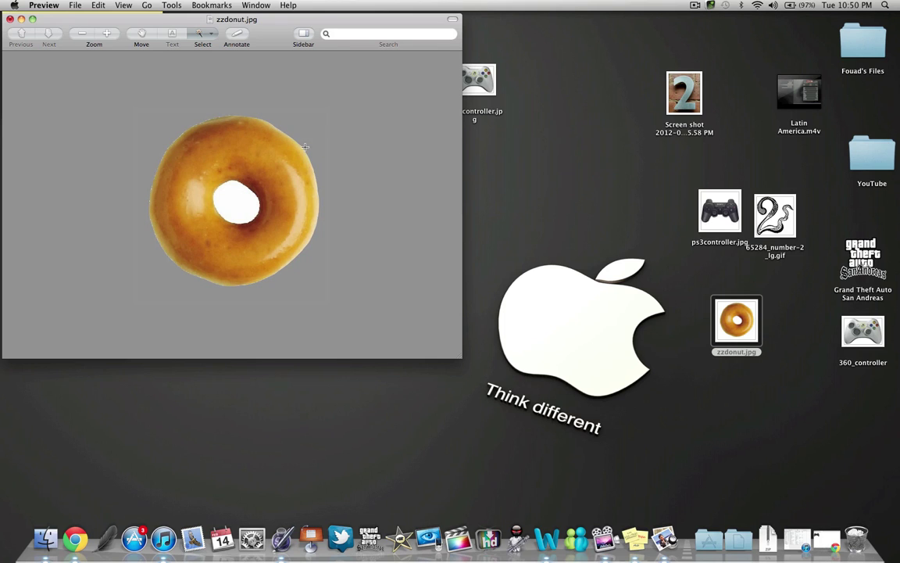
drag(240, 196, 247, 205)
key(Delete)
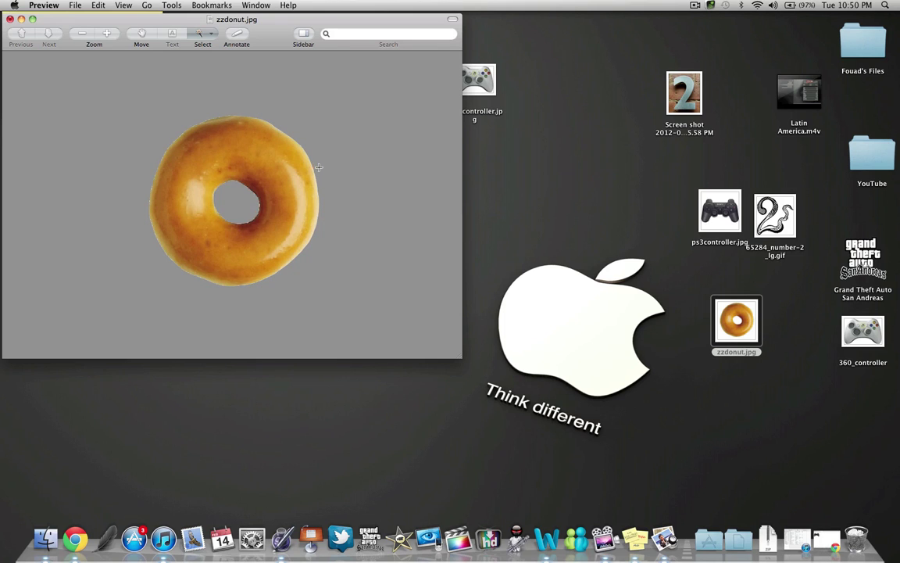
Cut an oval bite from the donut's right side, opening the hole through the right edge
click(189, 32)
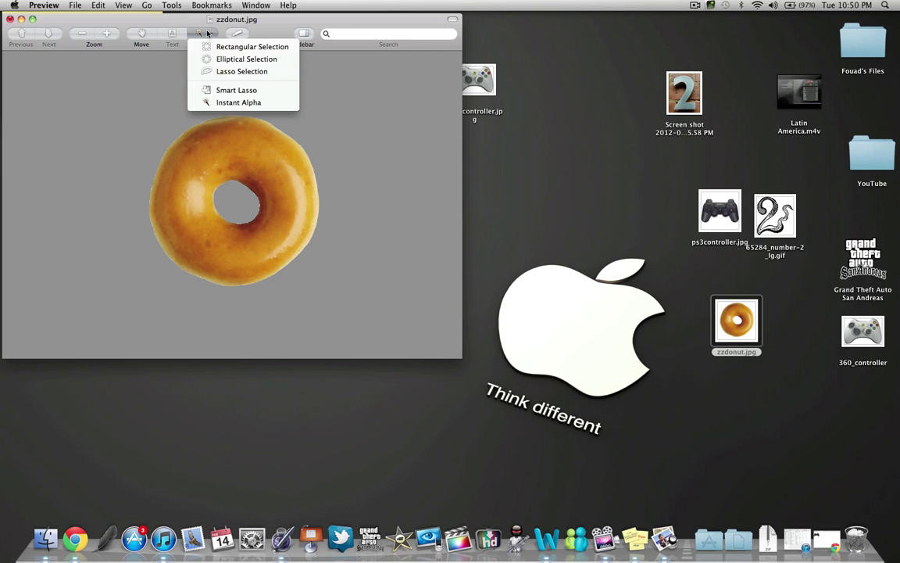
click(263, 60)
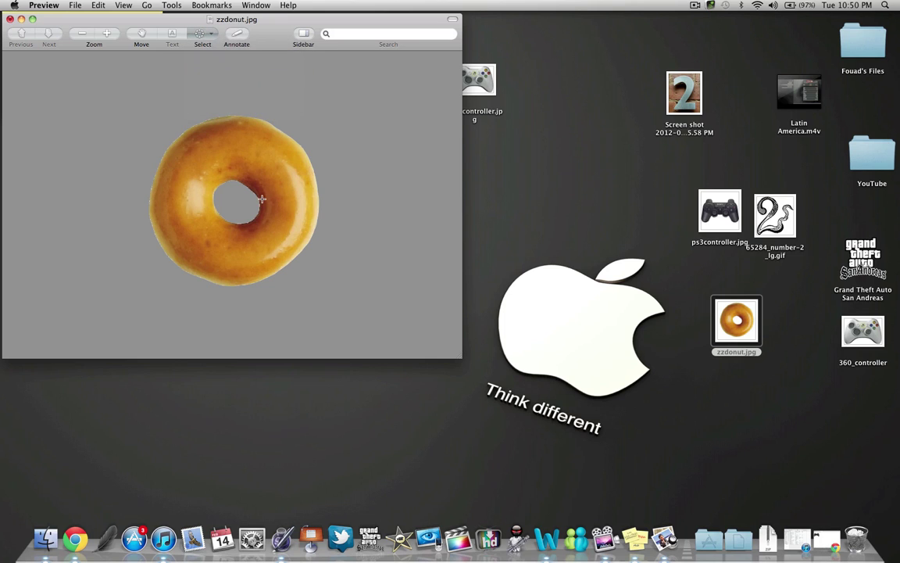
drag(262, 199, 318, 230)
key(BackSpace)
drag(266, 206, 259, 190)
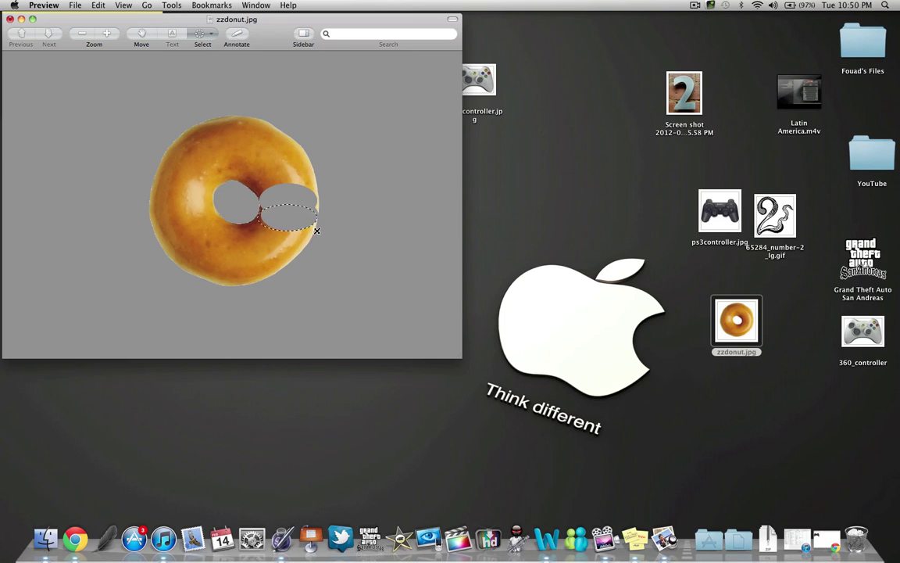
drag(322, 234, 321, 229)
key(Delete)
mouse_move(317, 226)
mouse_down()
mouse_move(234, 173)
mouse_move(232, 157)
mouse_move(257, 175)
mouse_move(228, 161)
mouse_move(250, 187)
mouse_move(225, 157)
mouse_move(248, 169)
mouse_up()
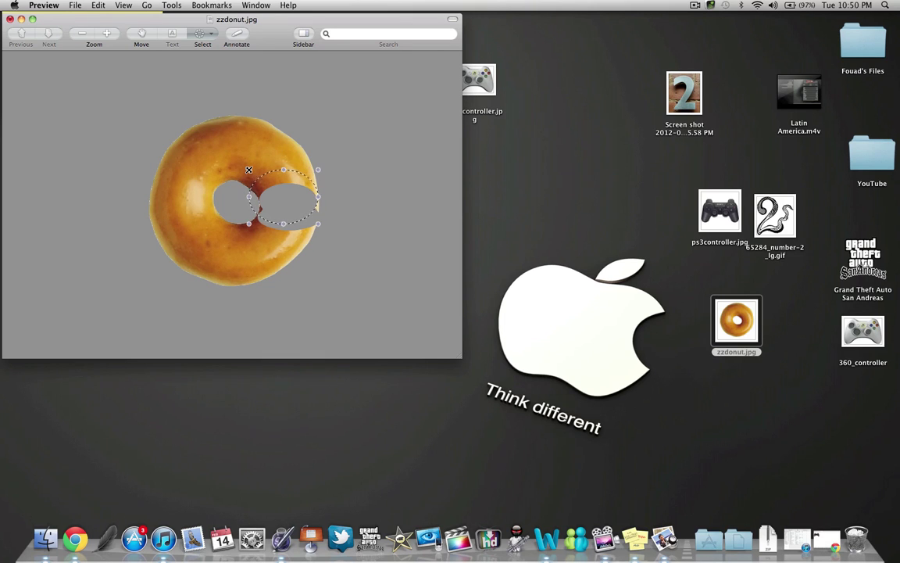
key(Delete)
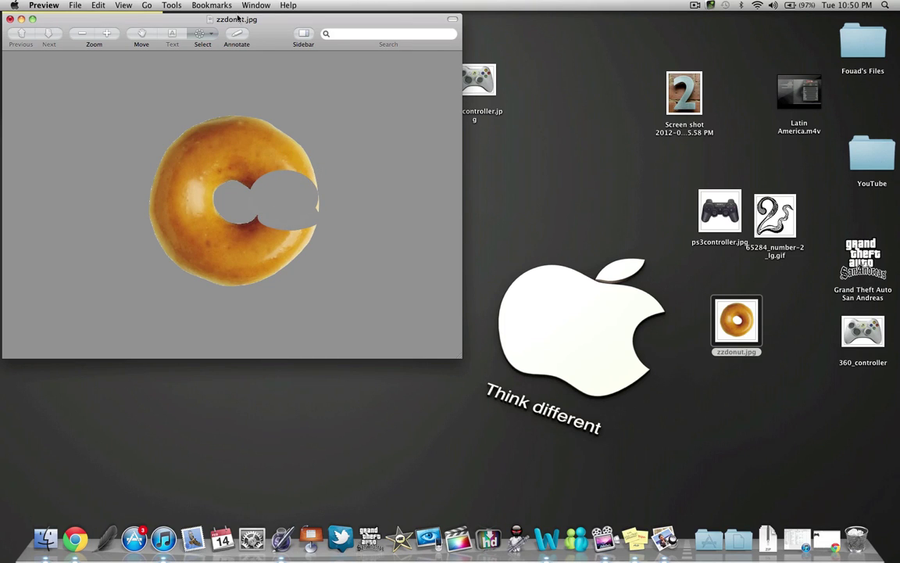
click(211, 32)
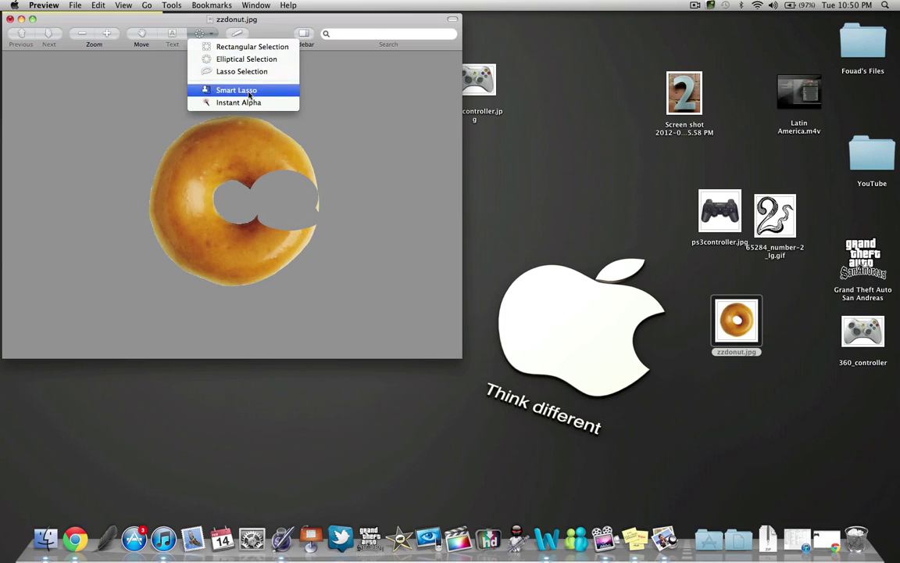
Delete the leftover sliver and rough inner edge of the bite using rectangular and lasso selections
click(249, 46)
drag(308, 184, 332, 218)
key(Delete)
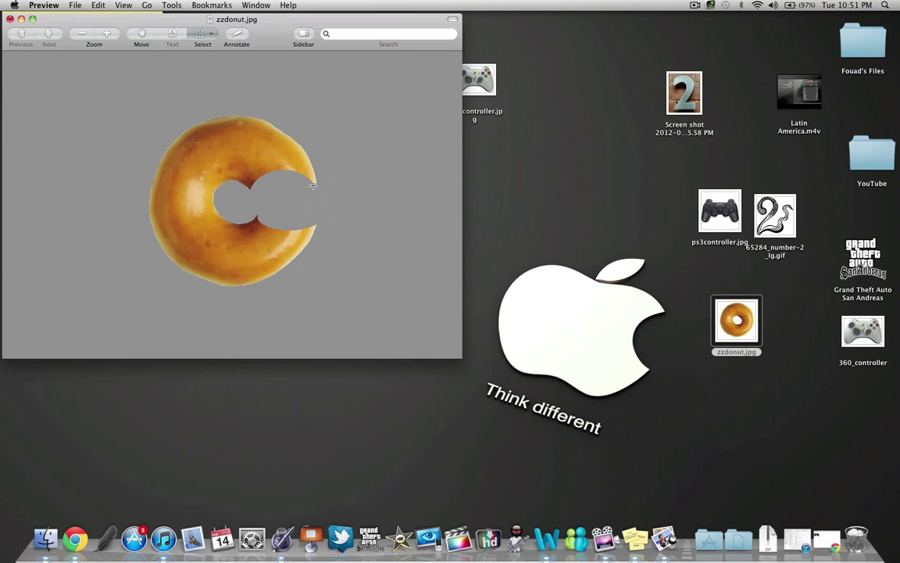
click(207, 39)
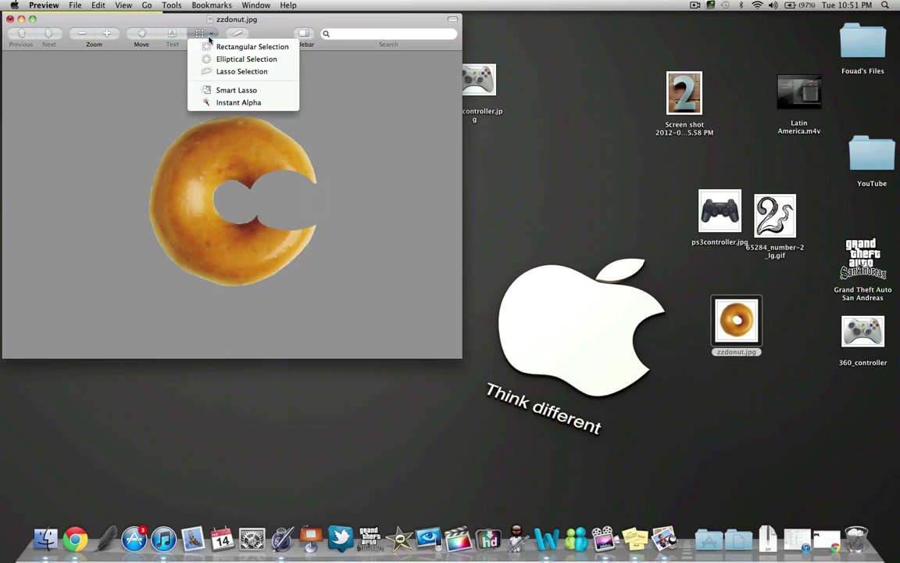
click(276, 72)
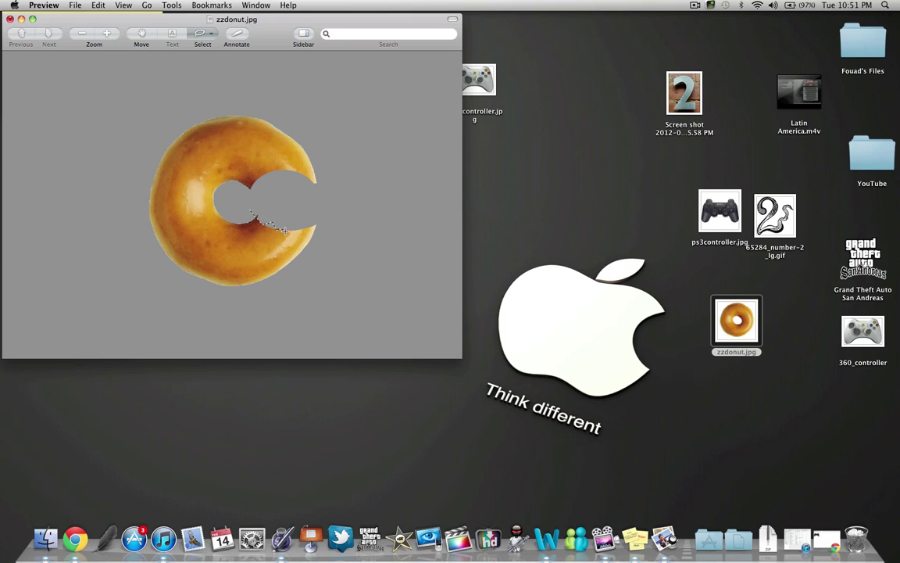
mouse_move(286, 229)
mouse_down()
mouse_move(321, 221)
mouse_move(327, 183)
mouse_move(275, 172)
mouse_move(250, 191)
mouse_up()
key(Delete)
Trim the donut's jagged right tip and save it as the zzdonut PNG on the desktop
drag(310, 169, 326, 172)
mouse_move(306, 172)
mouse_down()
mouse_move(312, 163)
mouse_move(319, 176)
mouse_move(306, 188)
mouse_move(293, 170)
mouse_up()
key(BackSpace)
key(super+s)
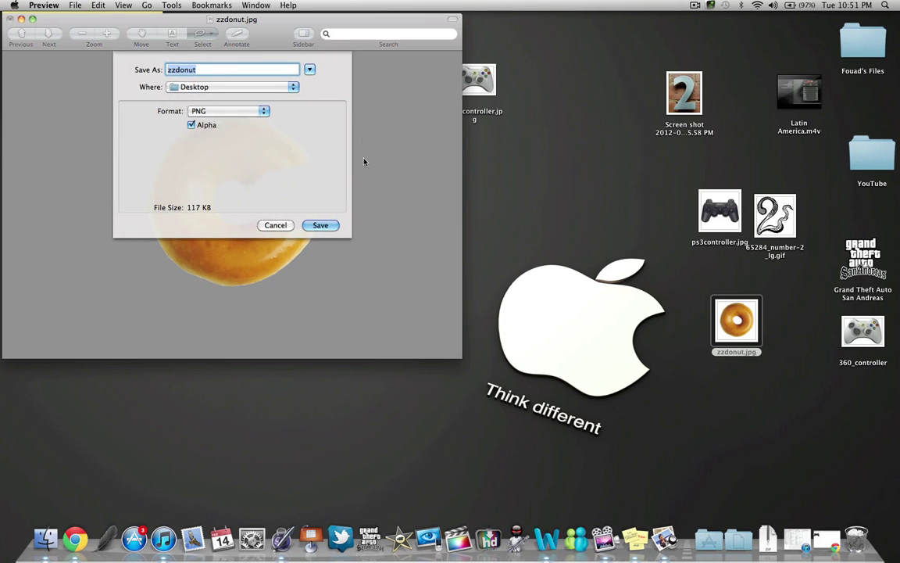
click(316, 228)
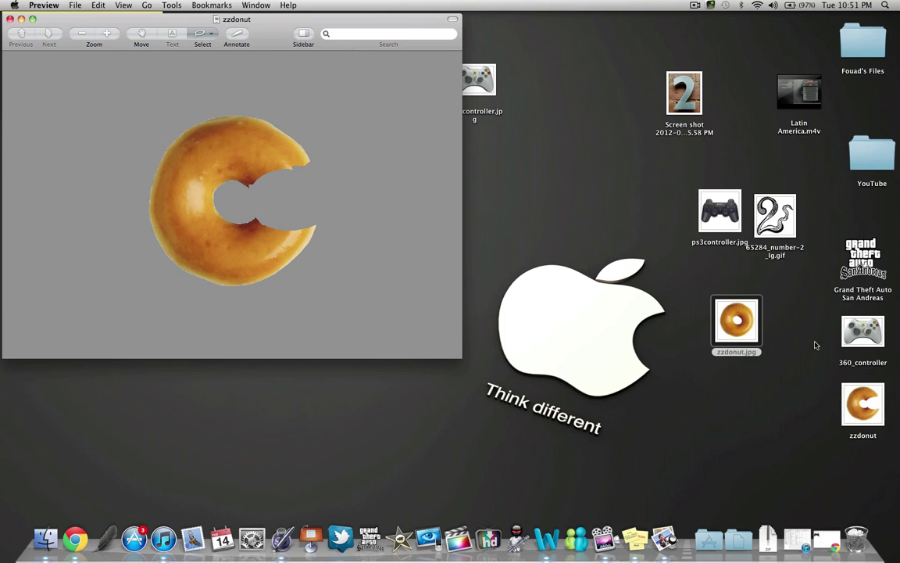
Close the donut, then remove the number 2 drawing's white background with Instant Alpha and save it
click(10, 19)
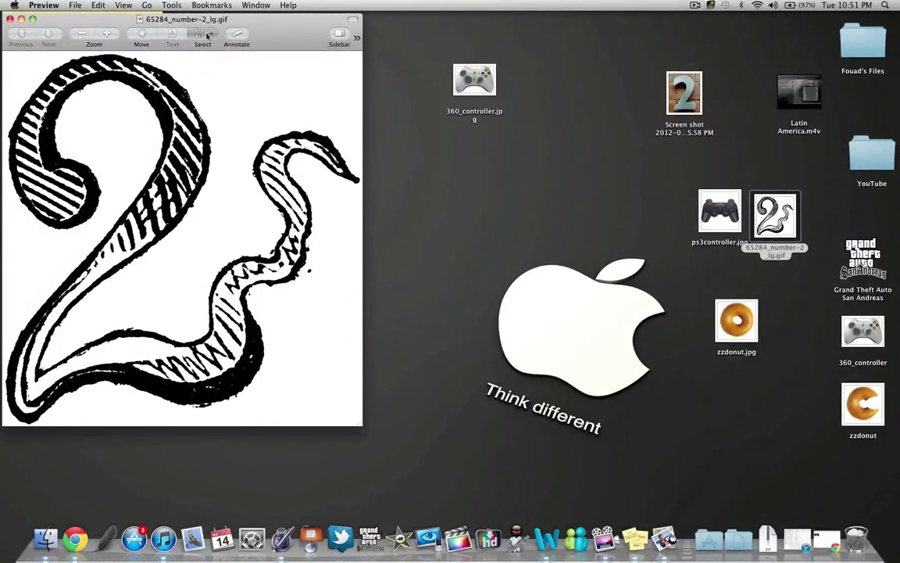
click(208, 35)
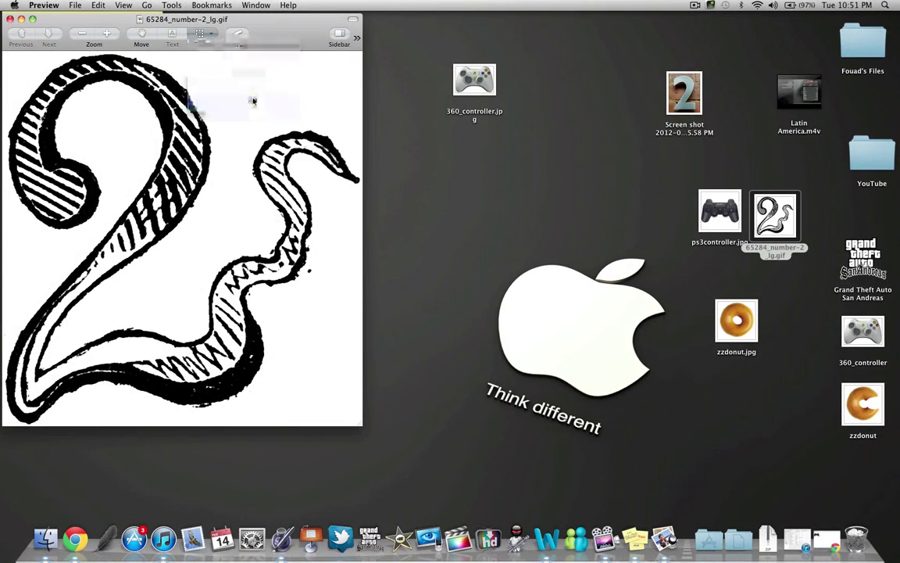
drag(253, 101, 251, 111)
key(Delete)
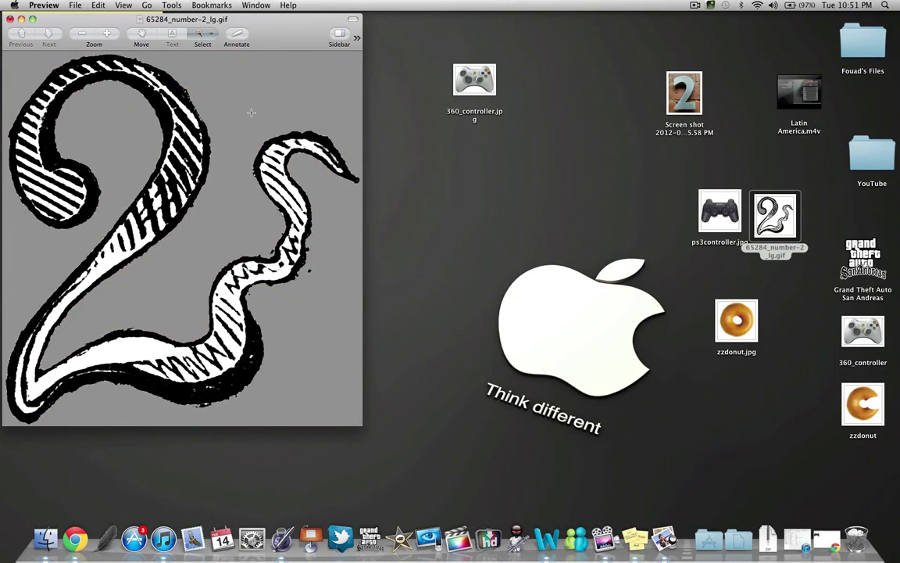
key(super+s)
Close Preview, launch Pages and start a new Blank document
click(10, 19)
click(282, 538)
double_click(372, 142)
drag(522, 20, 496, 21)
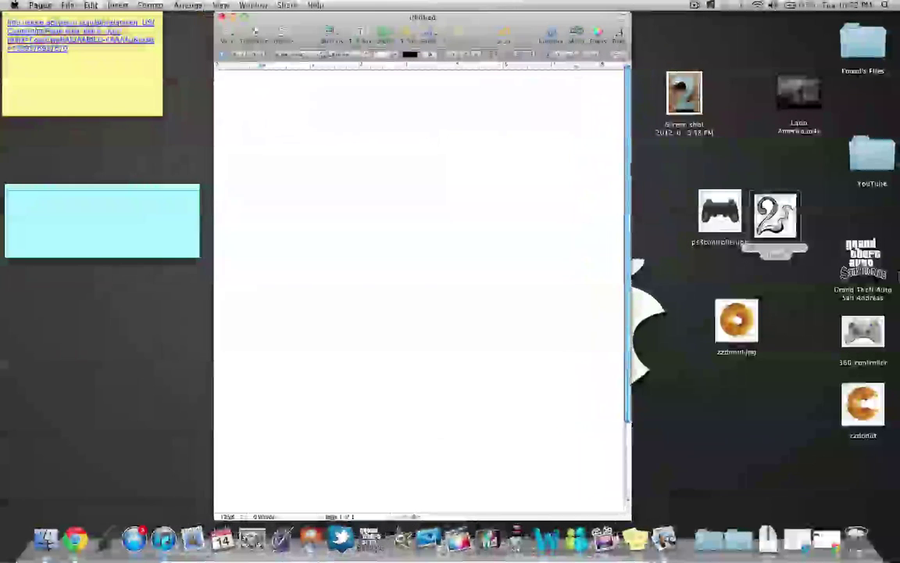
Add the 360_controller and zzdonut images to the page, resized and placed side by side
drag(626, 341, 403, 219)
drag(863, 402, 537, 183)
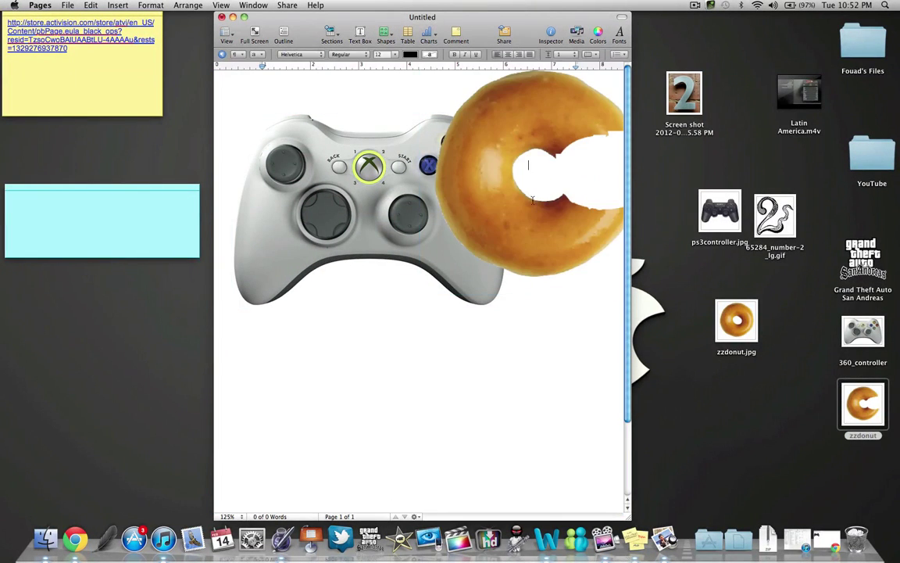
drag(533, 218, 516, 238)
click(389, 214)
drag(432, 239, 385, 209)
click(522, 200)
drag(523, 200, 432, 199)
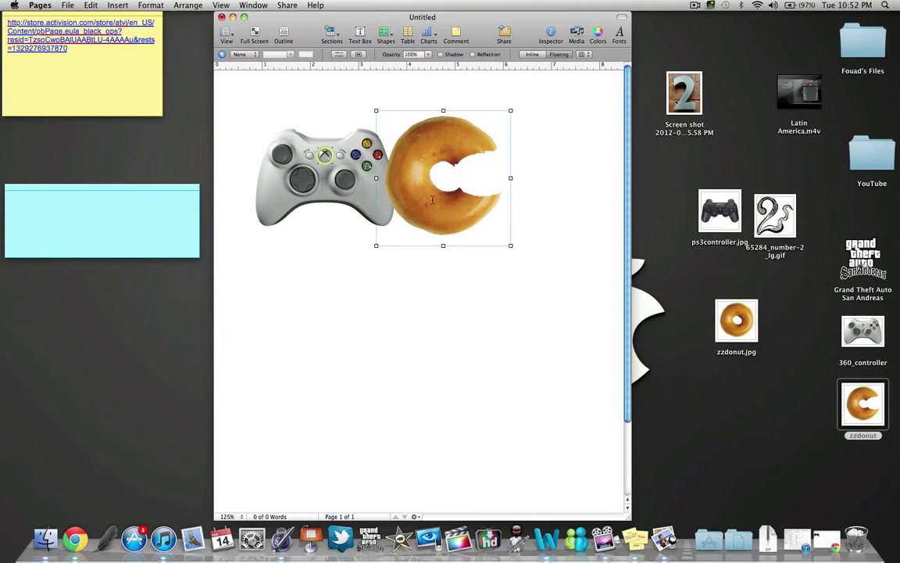
Enlarge and reposition the controller so it overlaps the donut, then bring it forward
click(380, 214)
drag(396, 230, 422, 241)
drag(331, 192, 345, 207)
click(401, 236)
click(399, 236)
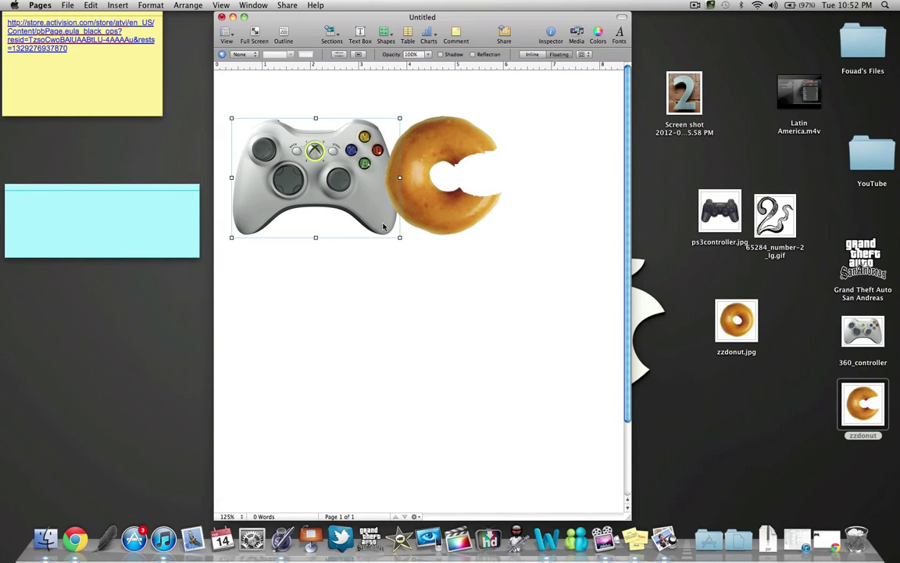
drag(399, 236, 364, 224)
right_click(364, 224)
click(395, 225)
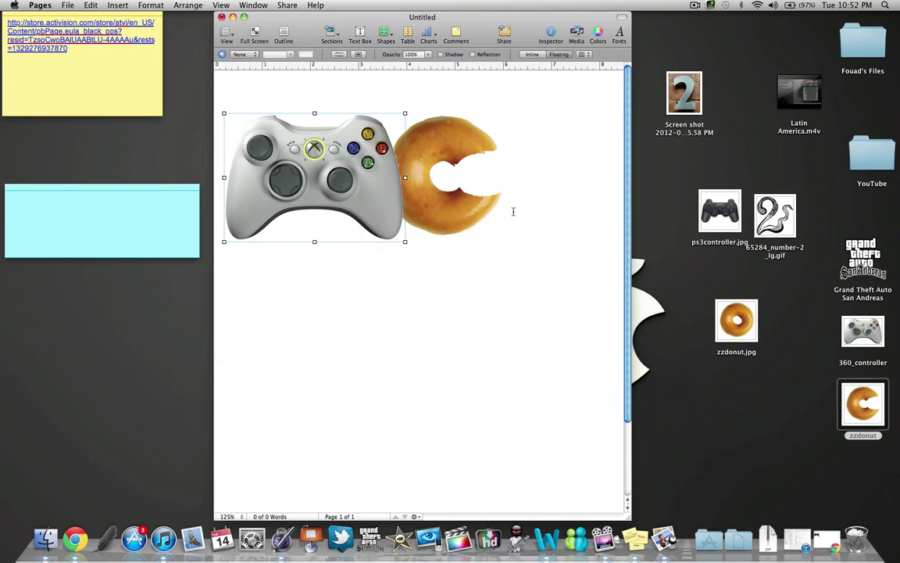
Add 65284_number-2_lg.gif, shrunk to about 0.92 in, just above the donut's right side
click(540, 220)
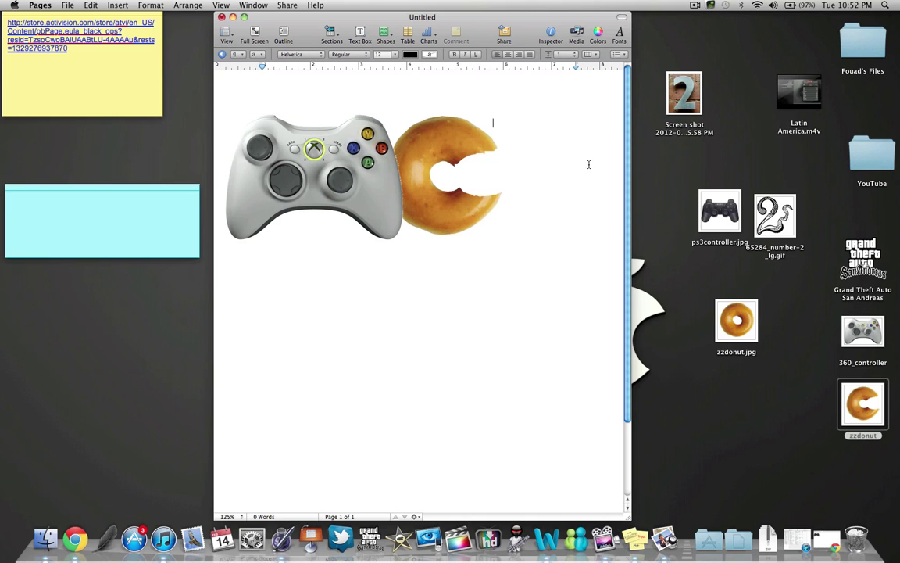
drag(779, 241, 532, 158)
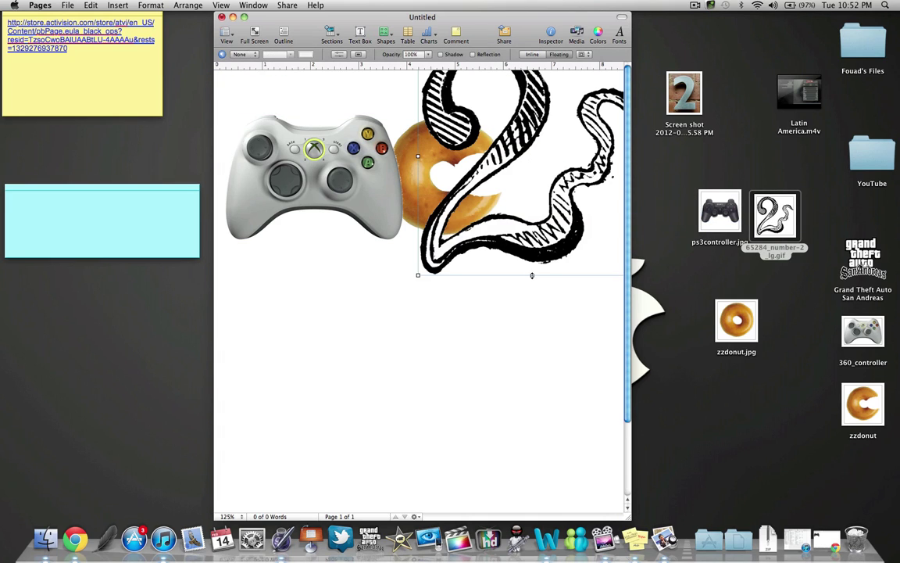
drag(532, 276, 507, 140)
click(526, 179)
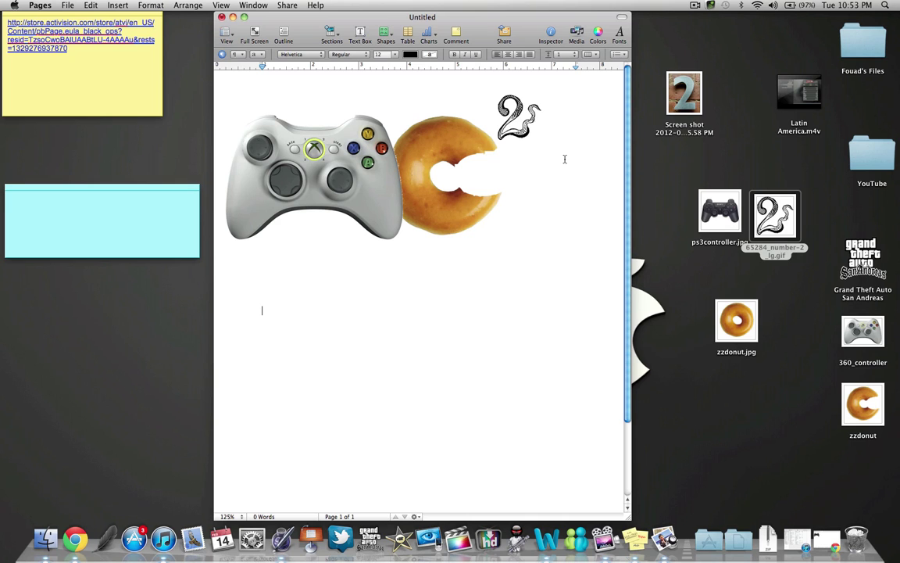
In Chrome, replace the ps3 controller search with a Google Images search for 'YouTube'
click(75, 539)
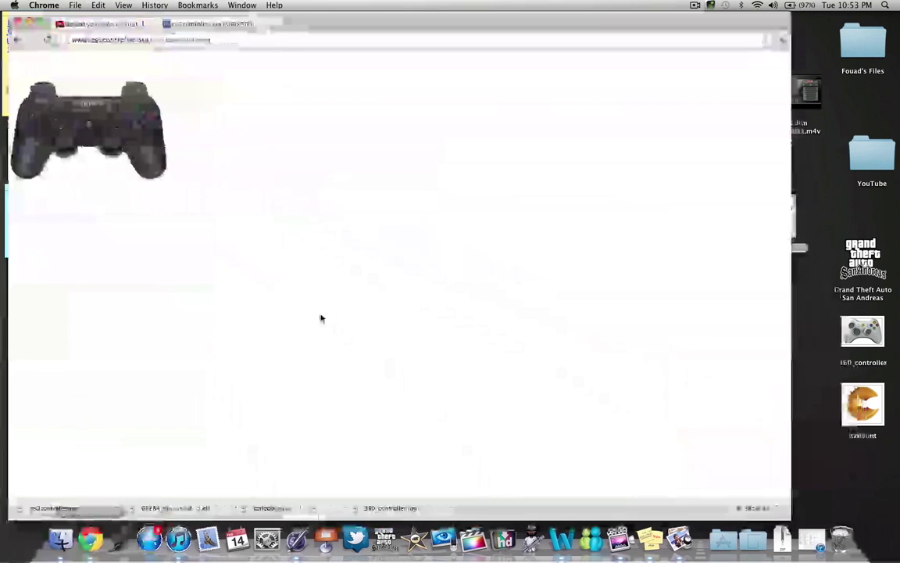
click(16, 40)
click(16, 40)
triple_click(179, 91)
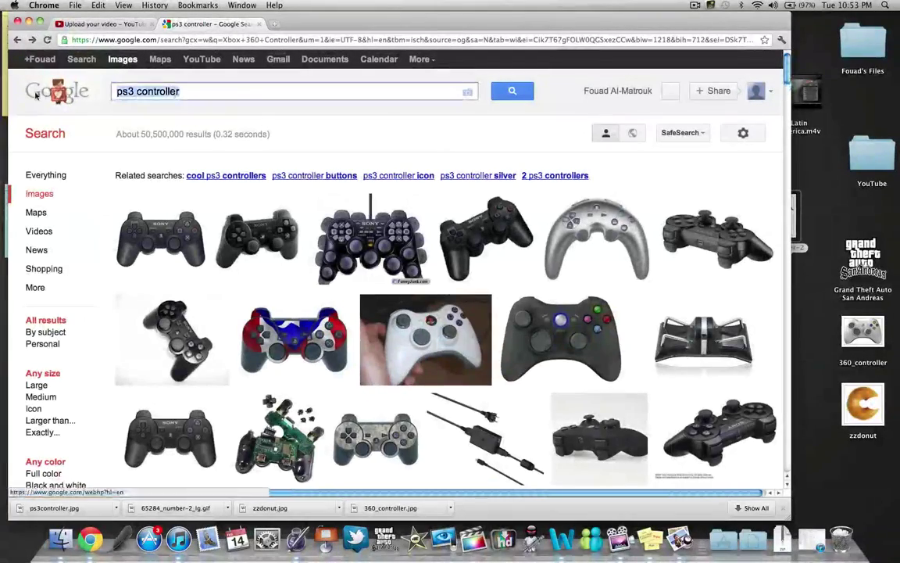
key(BackSpace)
text(YouTube)
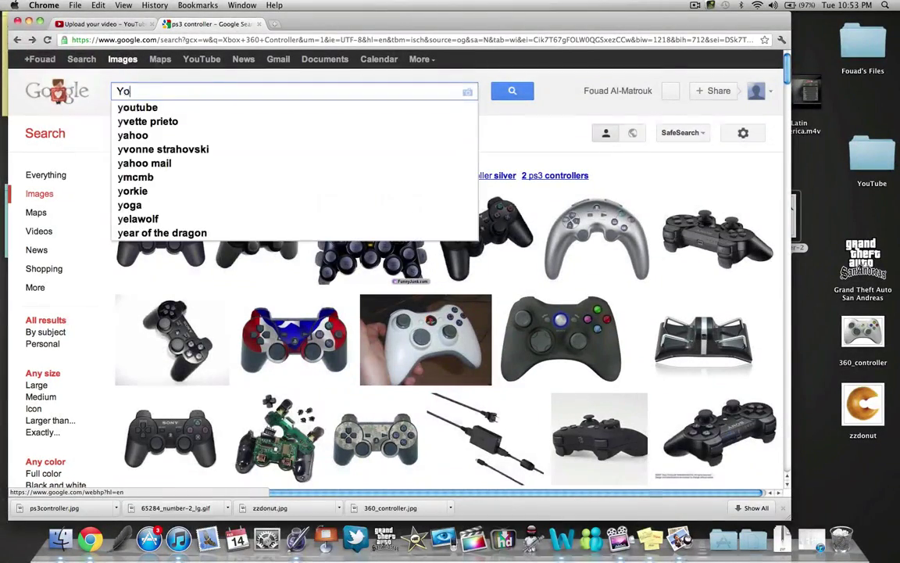
key(Return)
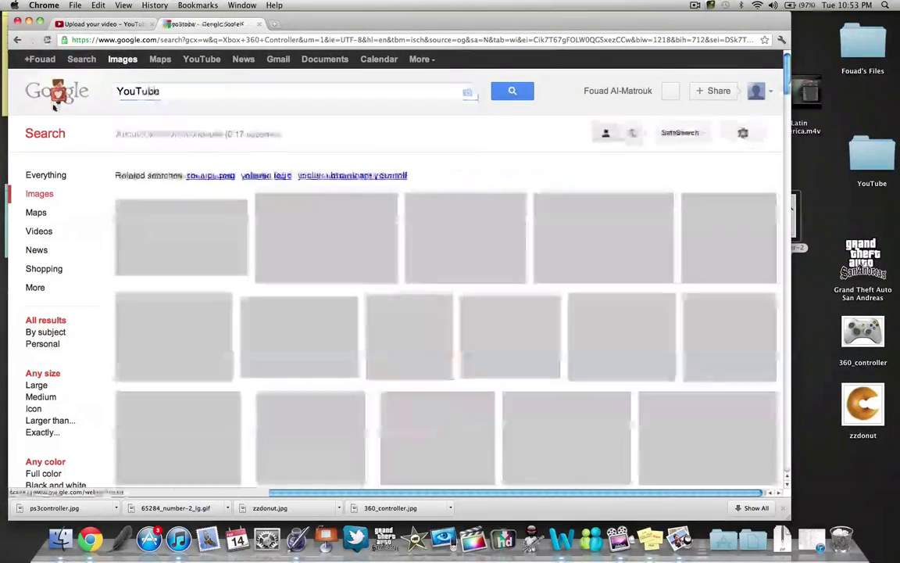
Save the full-size YouTube logo image to the desktop as youtube-logo
click(334, 263)
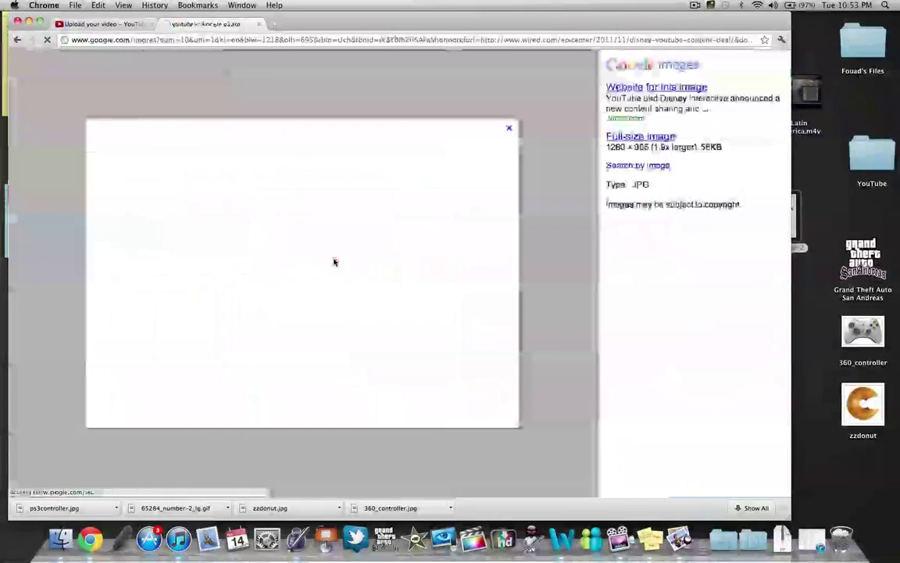
click(649, 138)
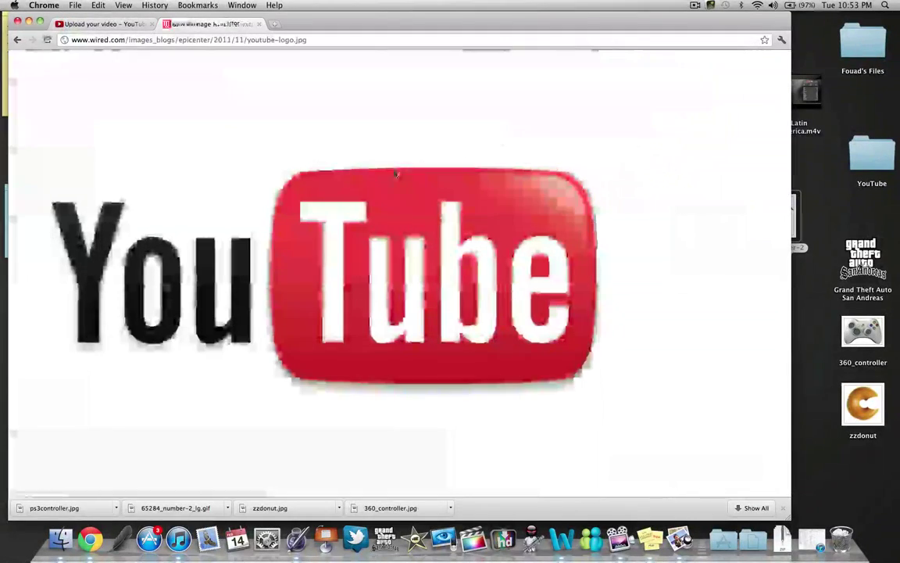
right_click(374, 256)
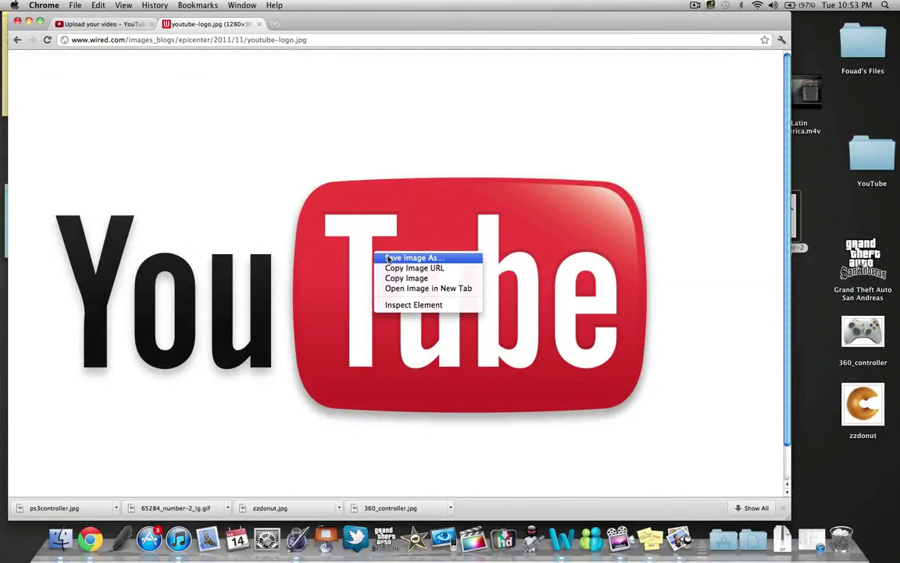
click(389, 257)
key(Return)
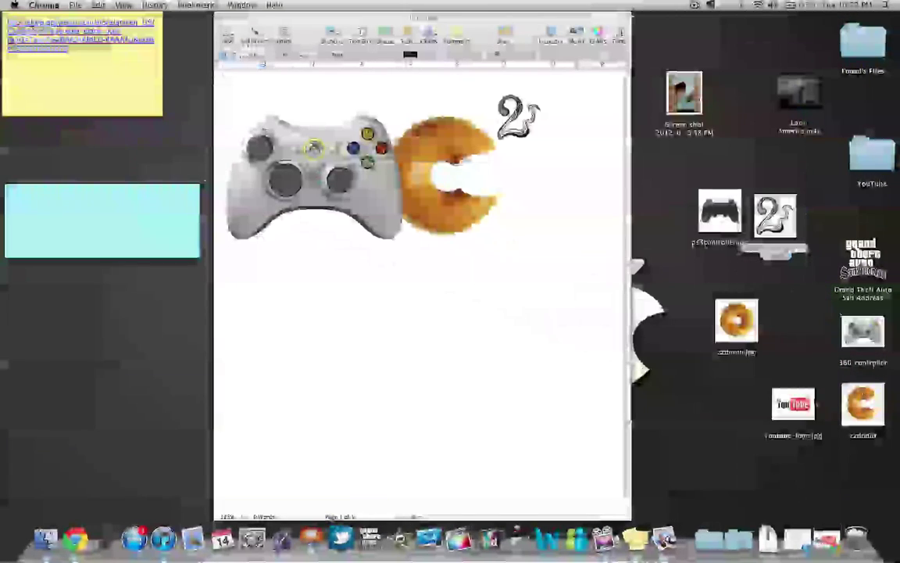
Remove the white background and the inside of the o from youtube-logo.jpg, then save it as a PNG
double_click(793, 404)
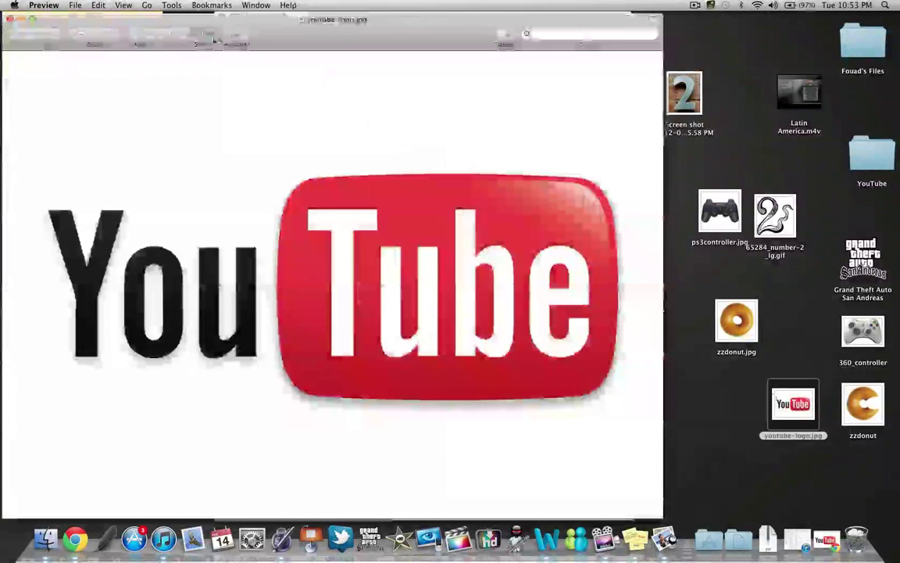
click(207, 34)
click(224, 103)
drag(222, 113, 234, 125)
key(Delete)
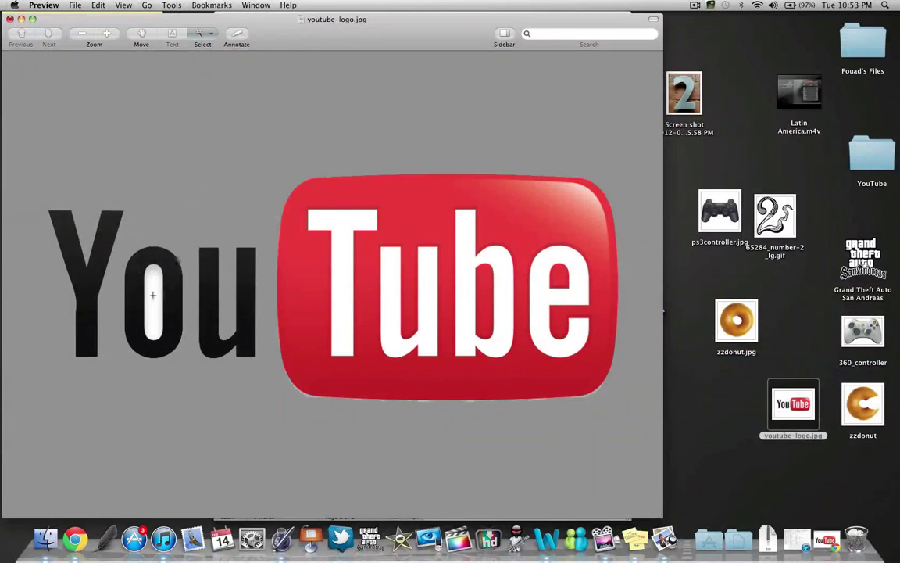
drag(152, 280, 152, 280)
key(Delete)
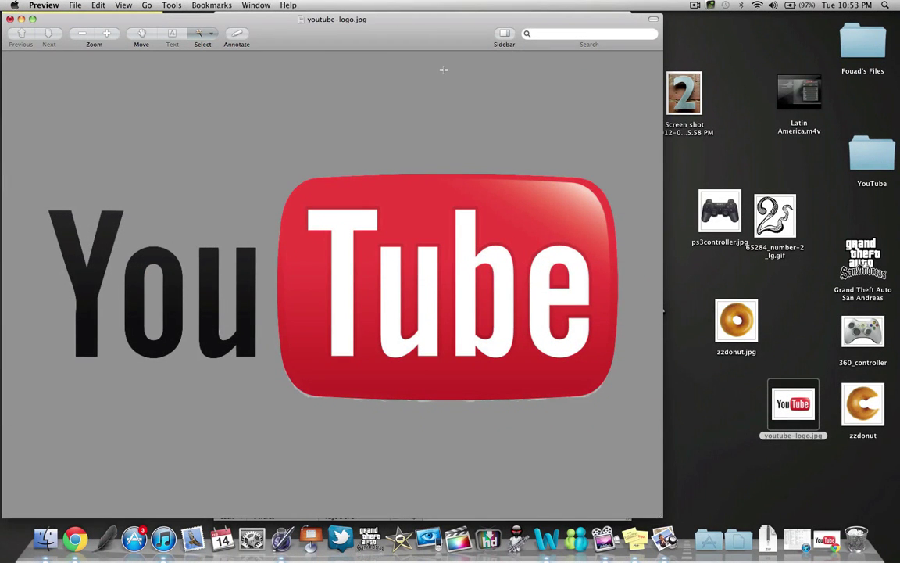
key(super+shift+s)
key(Return)
Close Preview, then add the transparent YouTube logo to the page and shrink it
click(9, 18)
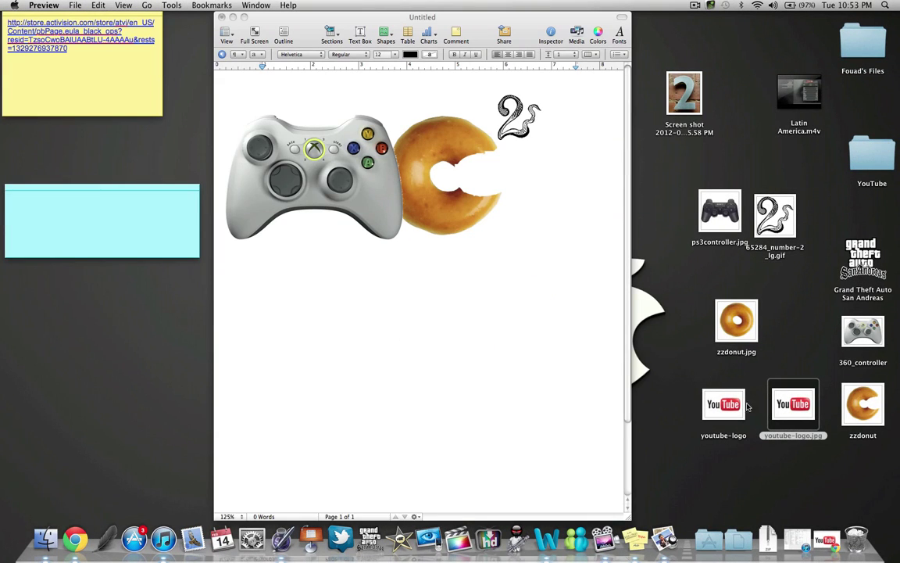
drag(737, 414, 410, 299)
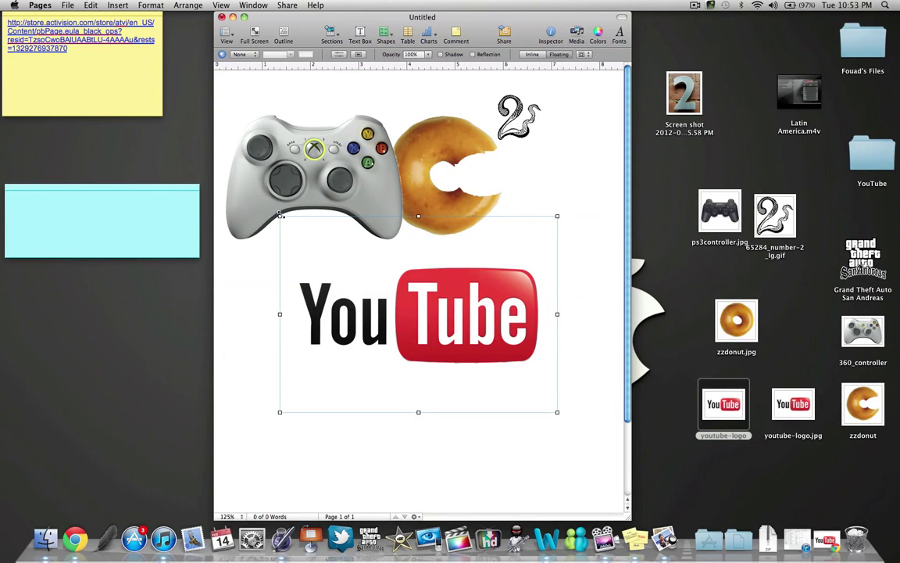
drag(280, 214, 485, 373)
Move the YouTube logo beside the donut and shrink it to about 1.3 inches wide
click(522, 331)
drag(522, 332, 547, 304)
click(535, 375)
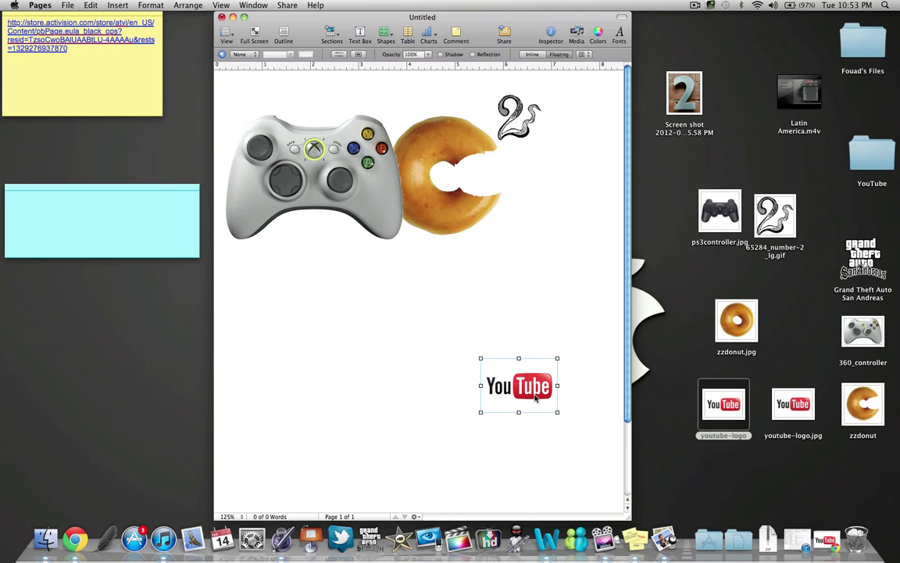
drag(535, 398, 540, 193)
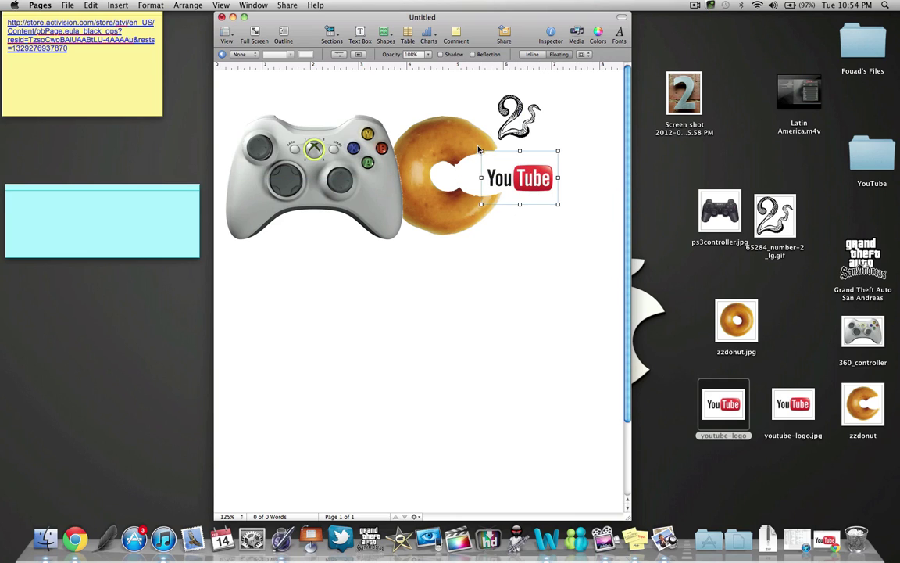
drag(480, 150, 527, 175)
Make the word ON bold and set its font size to 11 pt
click(521, 189)
click(538, 183)
click(526, 162)
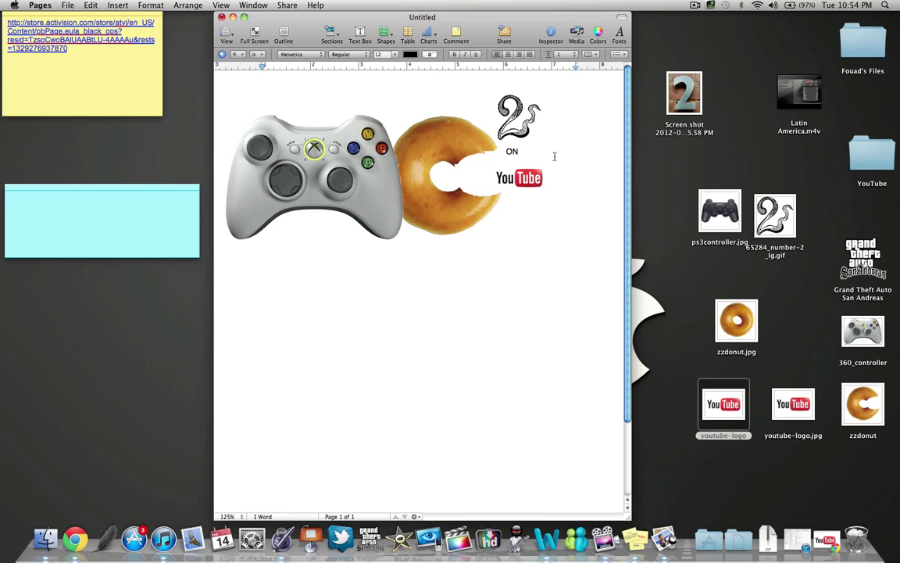
double_click(509, 151)
click(384, 55)
key(Return)
click(455, 55)
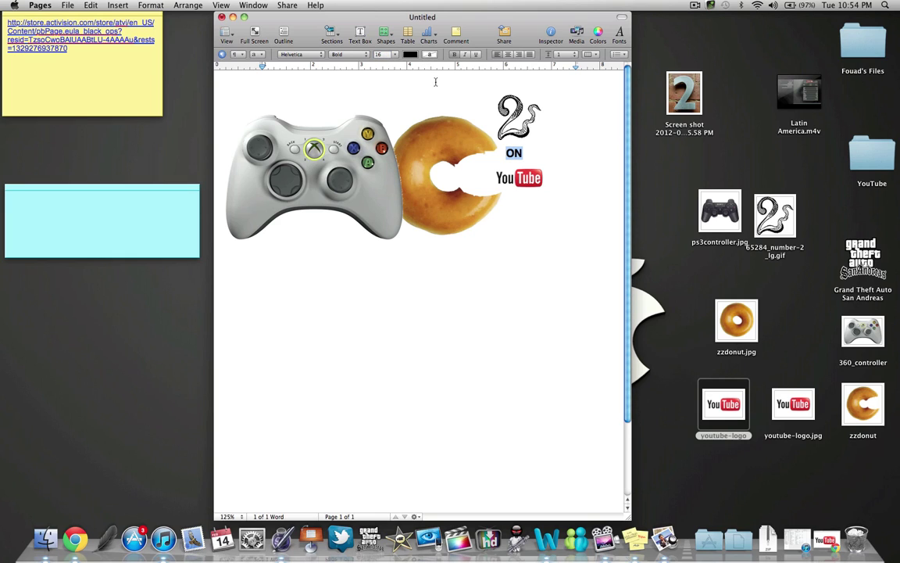
click(381, 55)
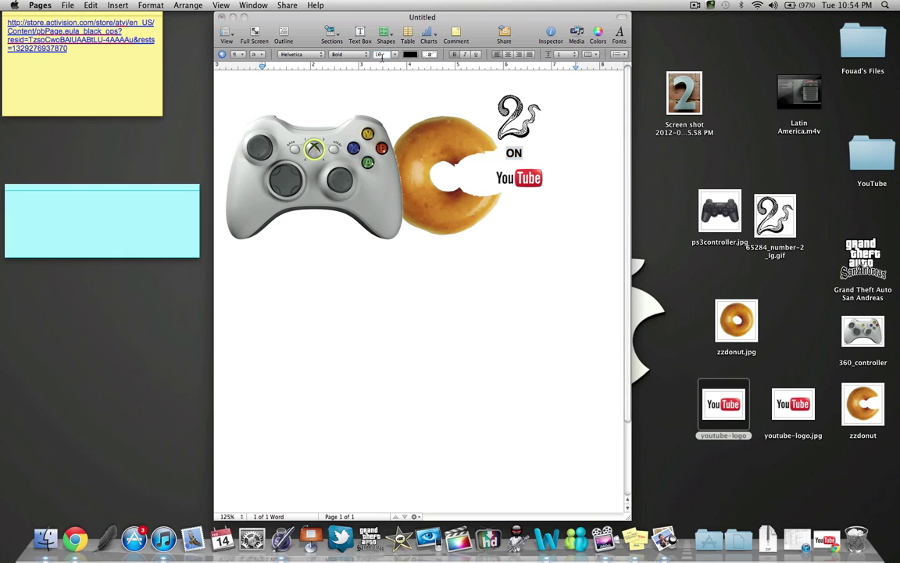
text(11)
key(Return)
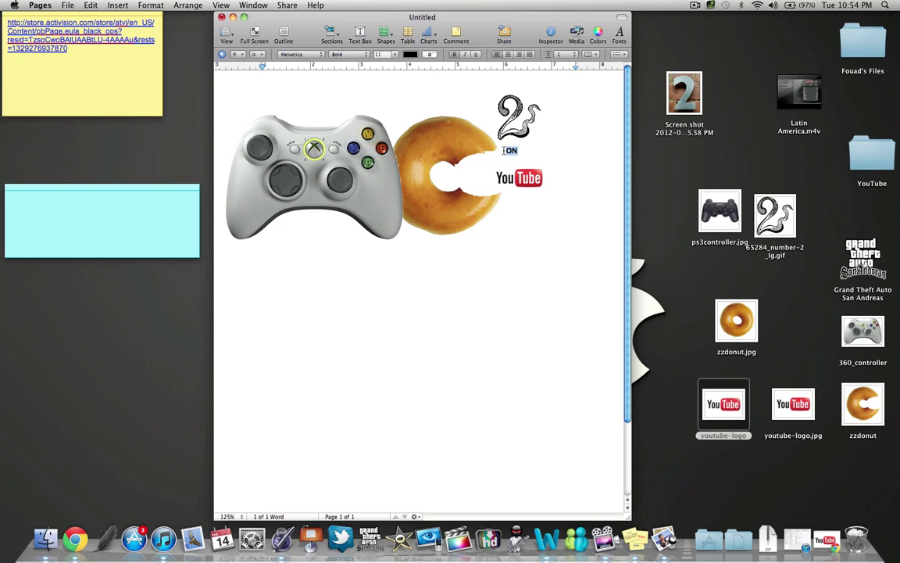
Position the ON text box just under the 2 image
drag(503, 150, 547, 160)
drag(460, 136, 501, 136)
drag(551, 150, 505, 150)
Nudge the YouTube logo up slightly
click(563, 263)
click(522, 181)
mouse_move(524, 186)
mouse_down()
mouse_move(524, 204)
mouse_move(522, 172)
mouse_move(523, 181)
mouse_up()
Apply Send Backward to the YouTube logo, then raise it a few pixels
right_click(522, 181)
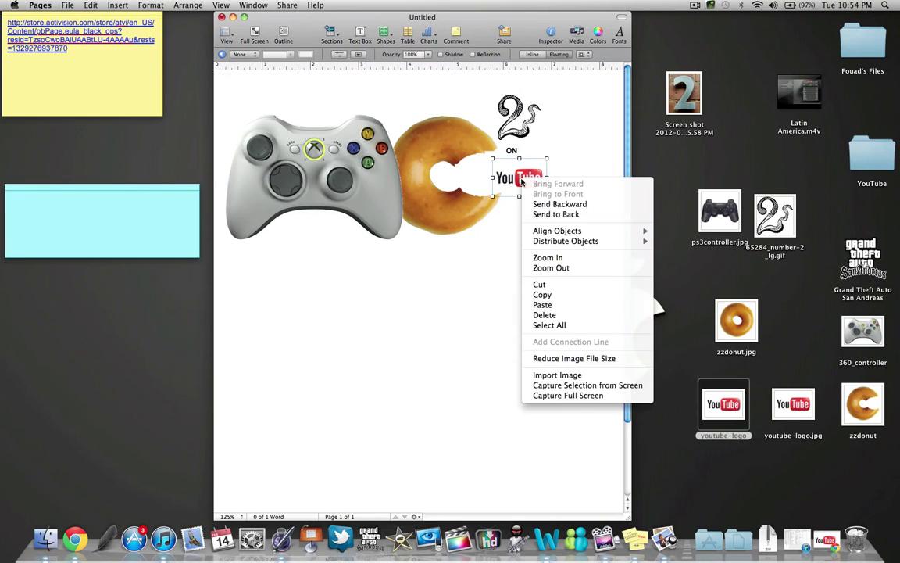
click(560, 207)
click(583, 228)
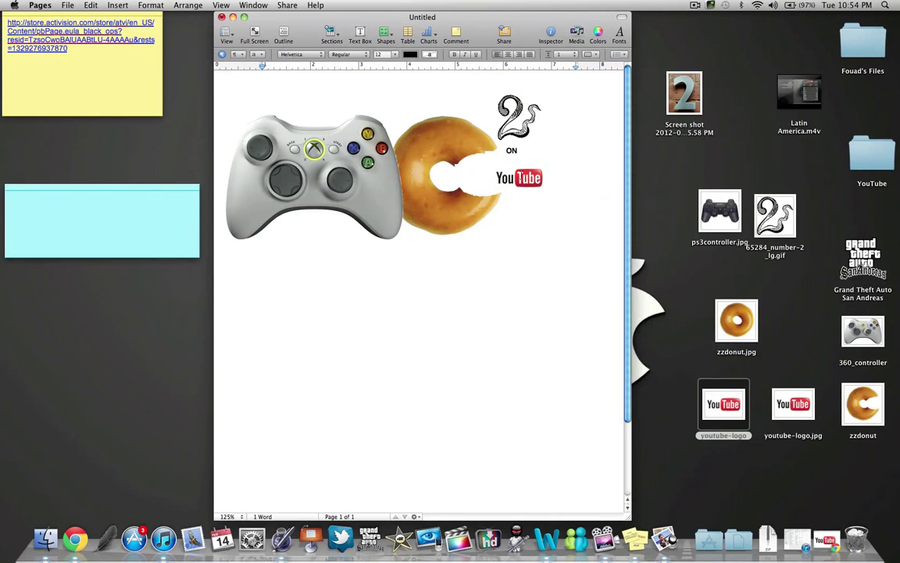
click(521, 178)
drag(520, 178, 522, 174)
click(555, 251)
Screenshot the Xbox controller, donut, 2 and YouTube logo area, then check it in Preview
drag(551, 72, 258, 241)
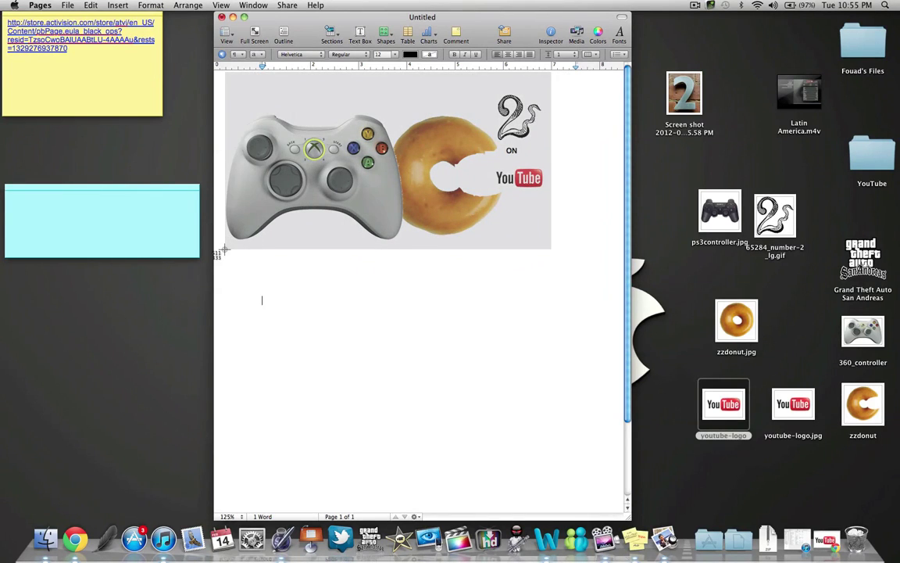
drag(223, 251, 217, 250)
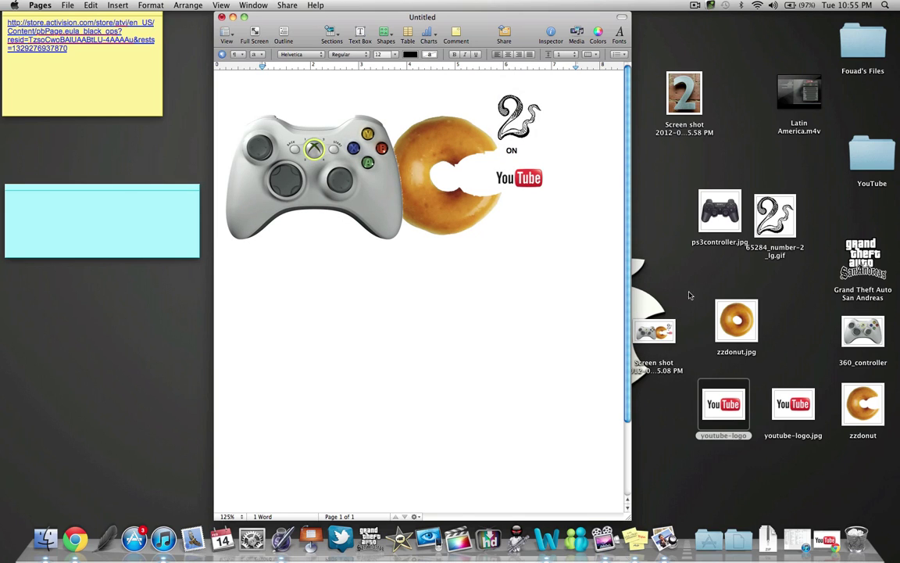
double_click(654, 332)
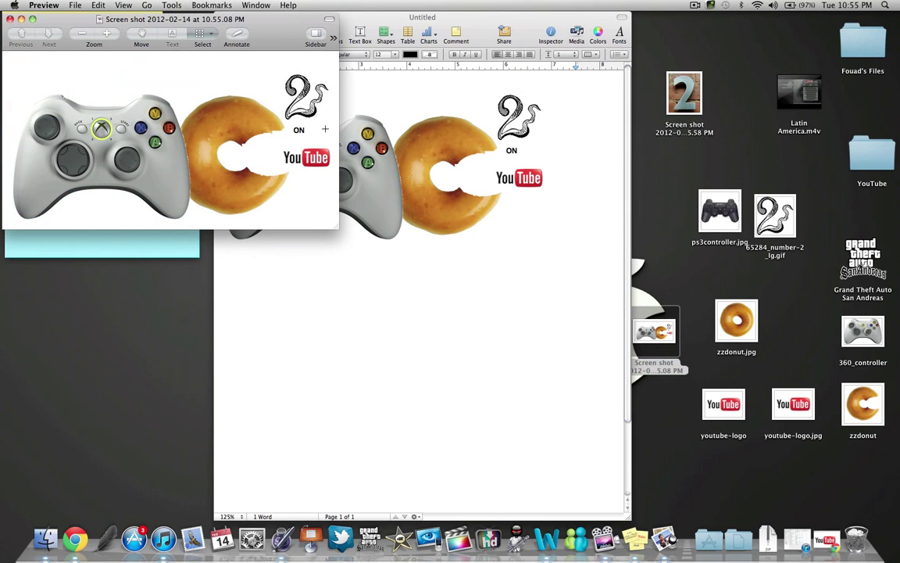
click(10, 18)
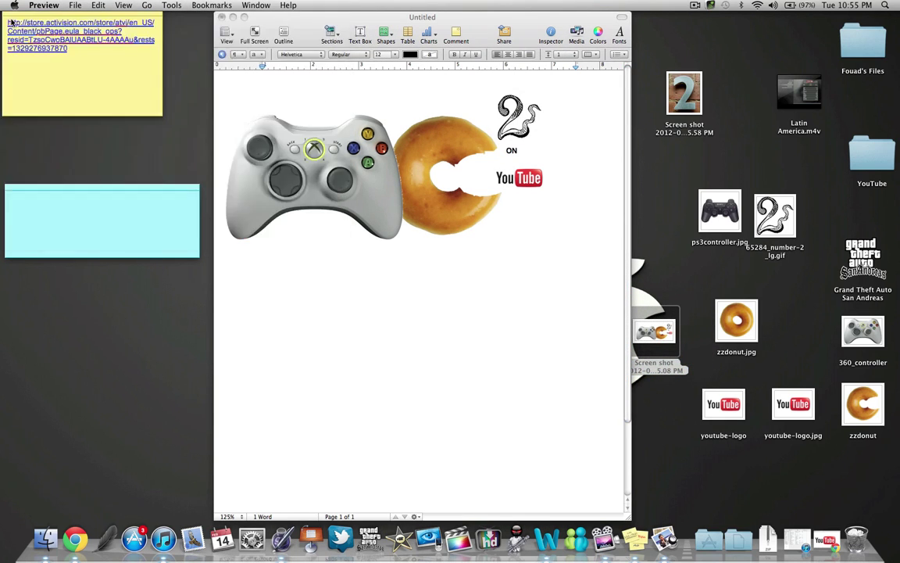
Delete the Xbox controller image from the Pages document
click(578, 280)
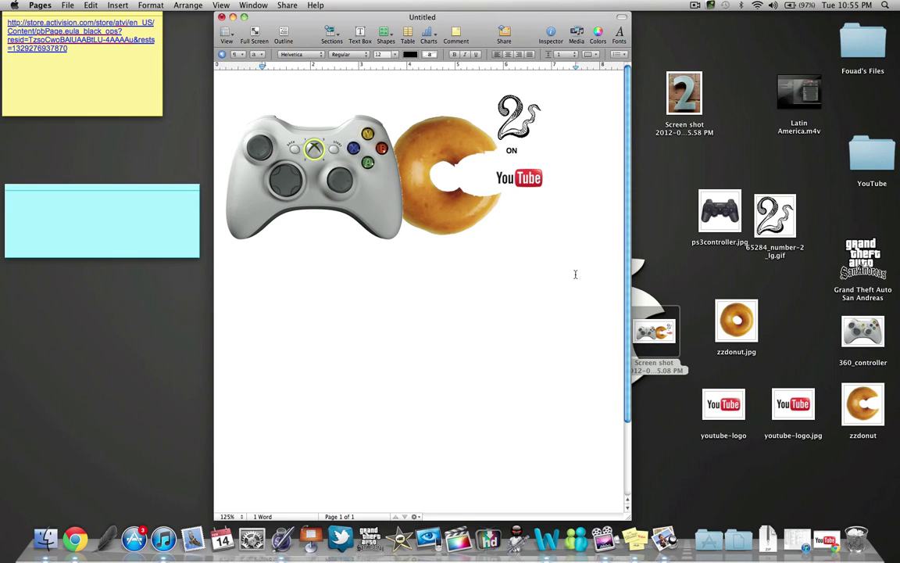
click(398, 188)
key(Delete)
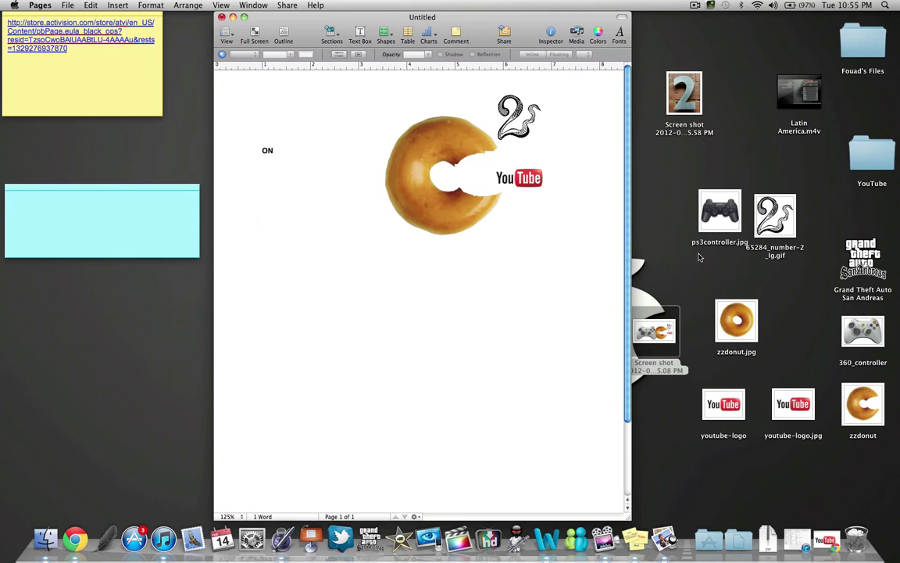
Remove the white background from ps3controller.jpg in Preview with Instant Alpha
click(733, 215)
double_click(732, 215)
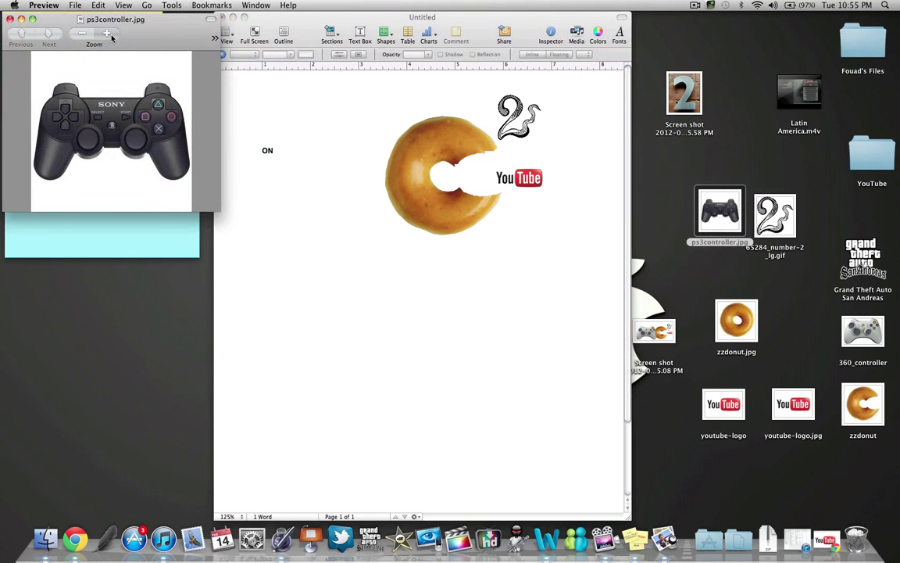
drag(221, 207, 483, 371)
click(203, 34)
click(238, 103)
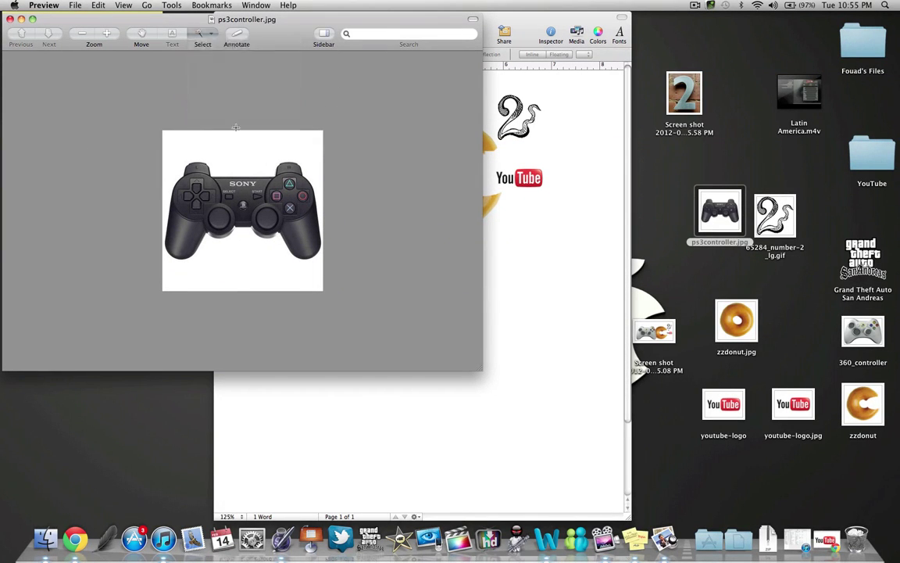
drag(238, 139, 243, 146)
key(Delete)
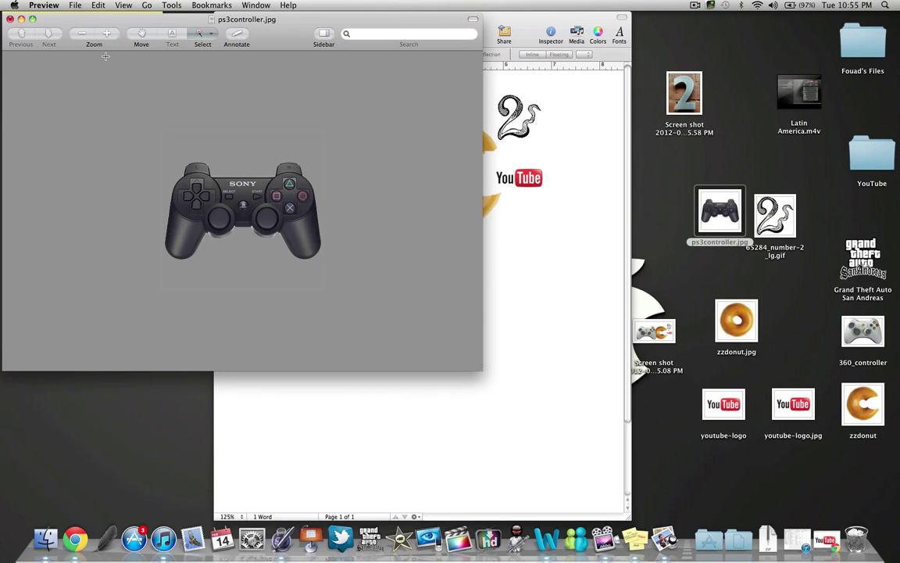
Save the controller as a PNG named ps3controller on the Desktop and close it
key(super+s)
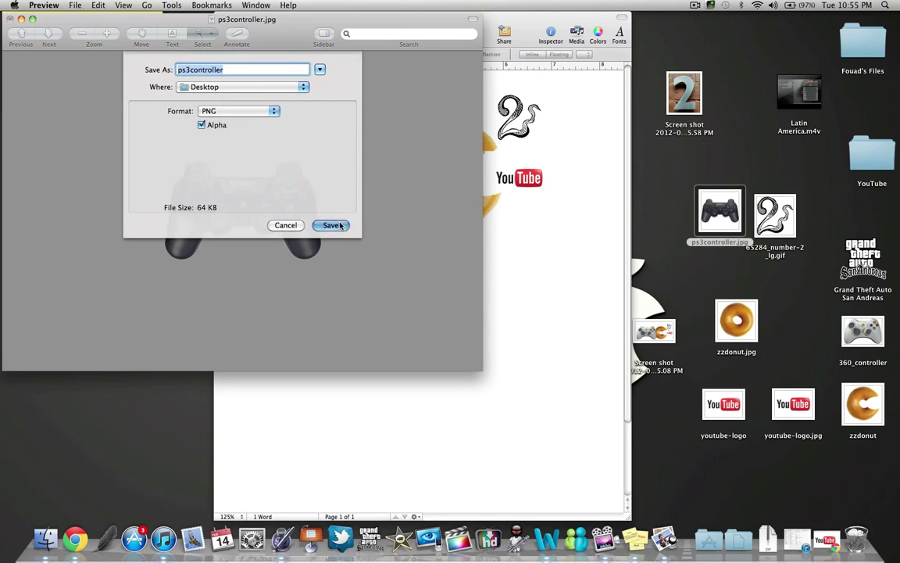
click(341, 225)
key(super+w)
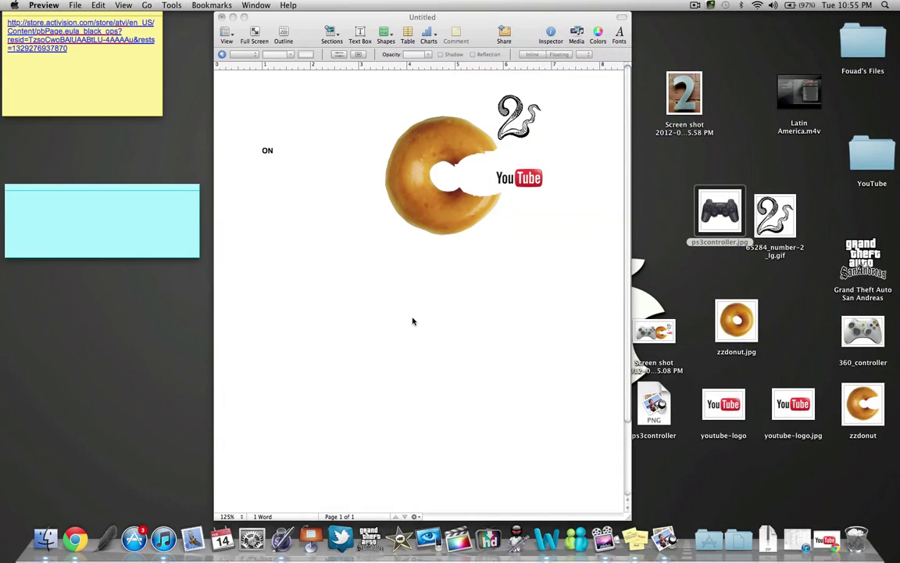
Drag the ps3controller PNG onto the page beside the donut, then start and cancel a screenshot
drag(654, 404, 309, 176)
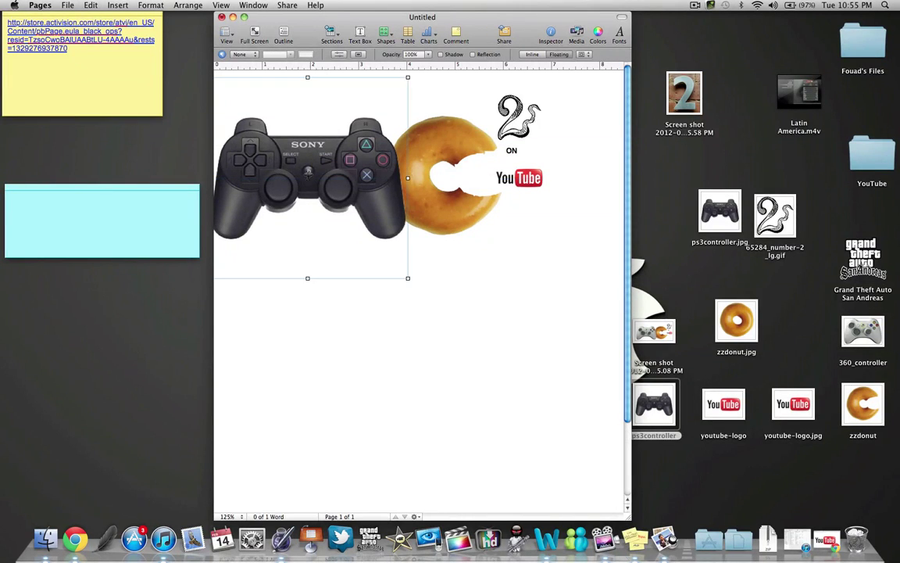
click(479, 328)
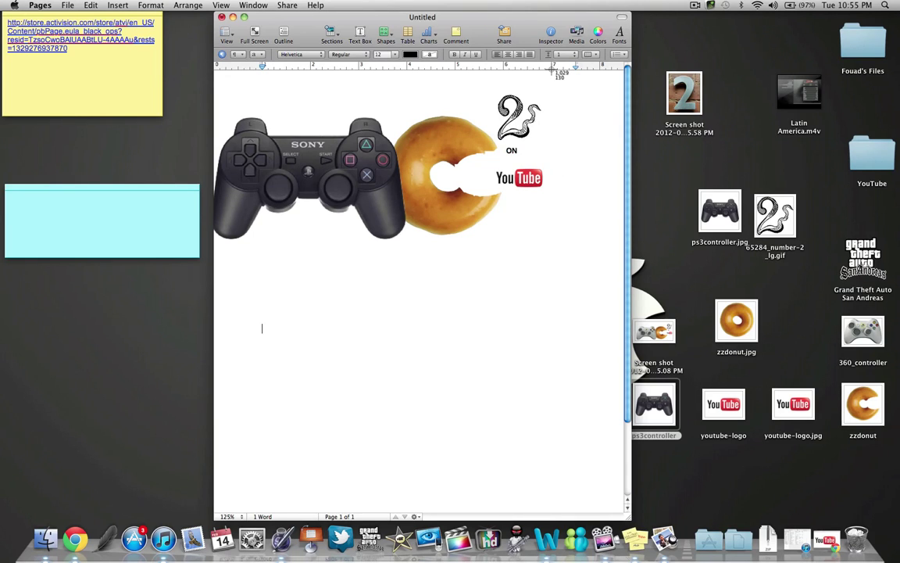
mouse_move(551, 69)
mouse_down()
mouse_move(532, 211)
mouse_move(330, 262)
mouse_move(228, 262)
mouse_up()
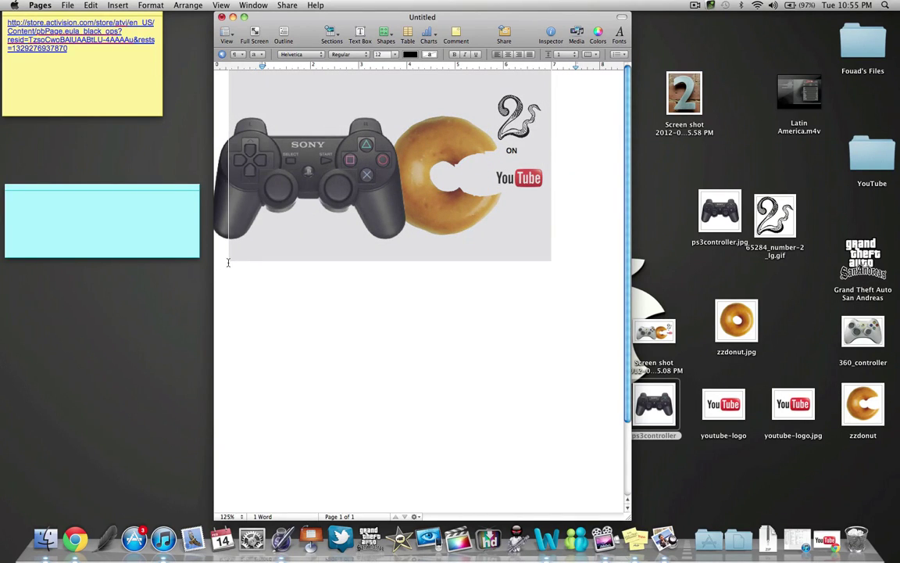
click(228, 262)
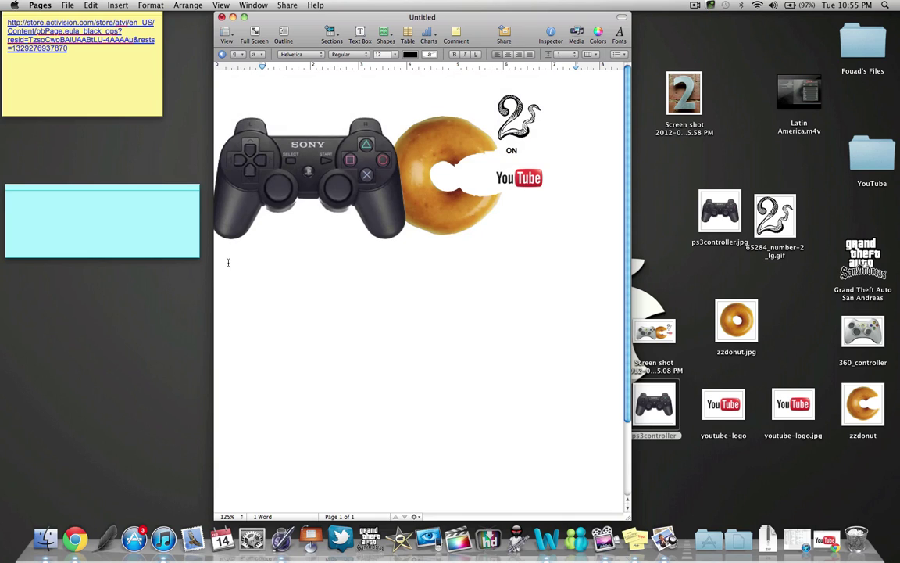
Nudge the PS3 controller and donut slightly right, and move the 2 image up and left
click(365, 159)
drag(365, 160, 370, 159)
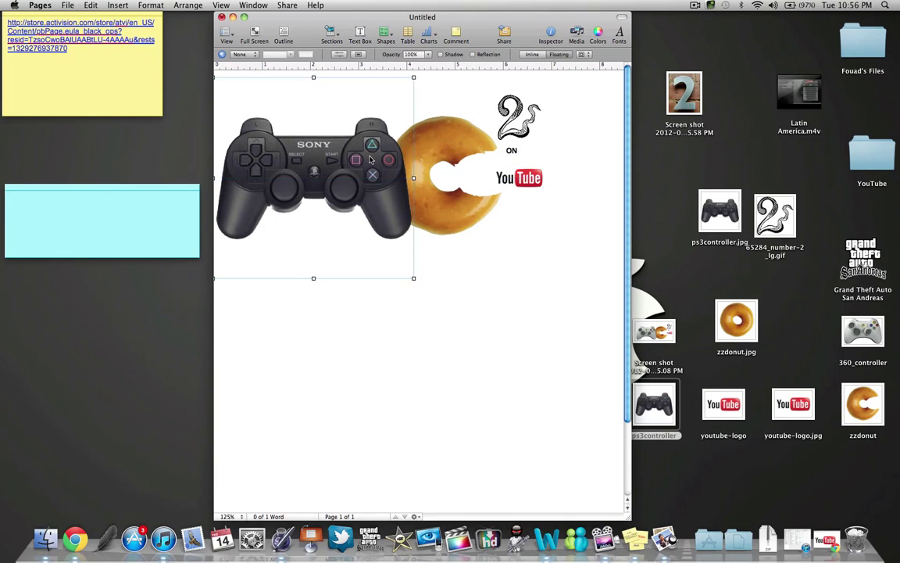
click(437, 146)
drag(437, 146, 448, 146)
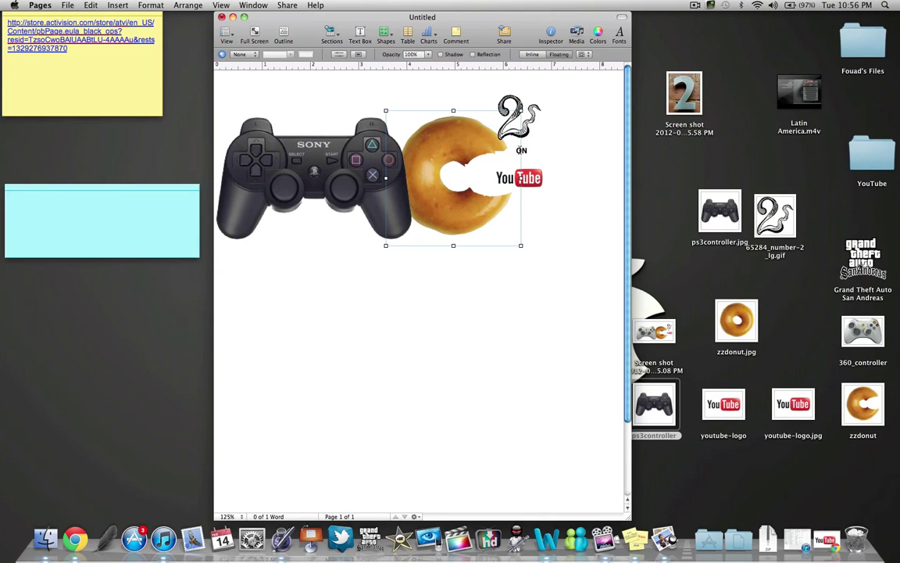
click(544, 123)
drag(518, 118, 513, 101)
click(544, 263)
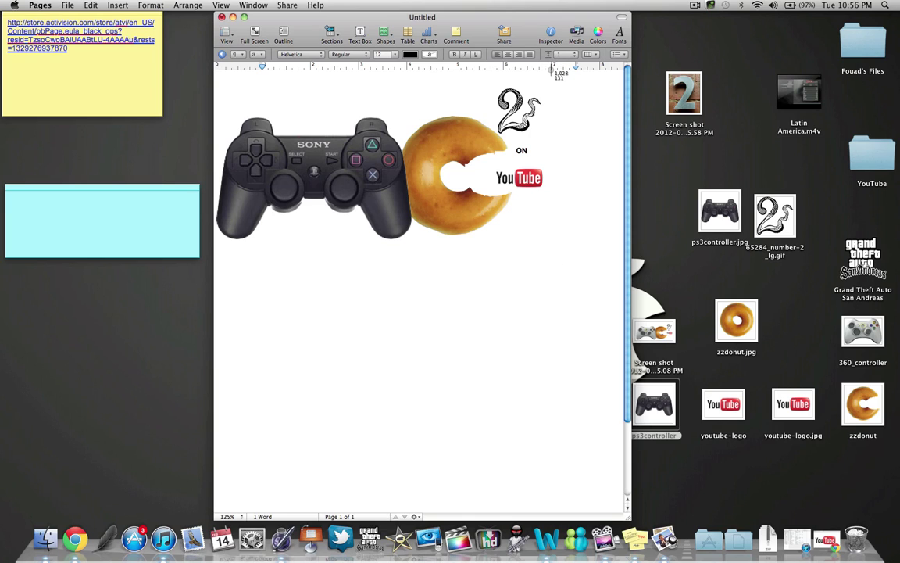
Screenshot the PS3 composition, then close the Pages document without saving
drag(551, 69, 215, 249)
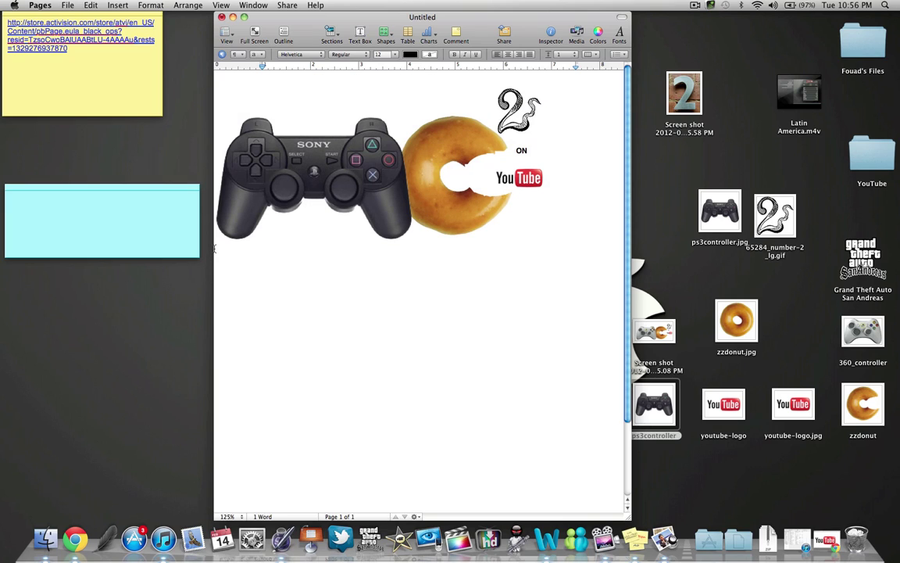
click(222, 17)
click(372, 104)
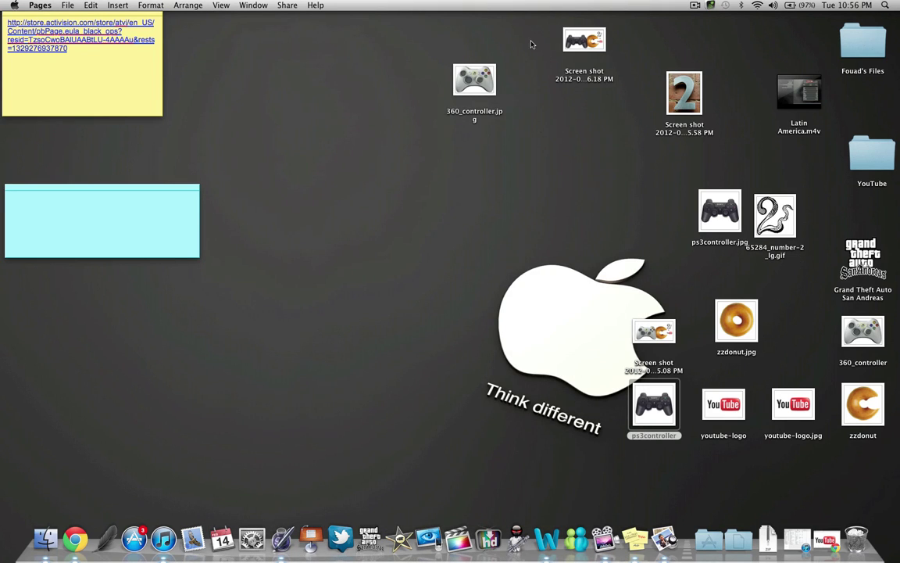
Open the PS3 and Xbox screenshots in Preview and place their windows side by side
drag(564, 41, 336, 196)
double_click(344, 195)
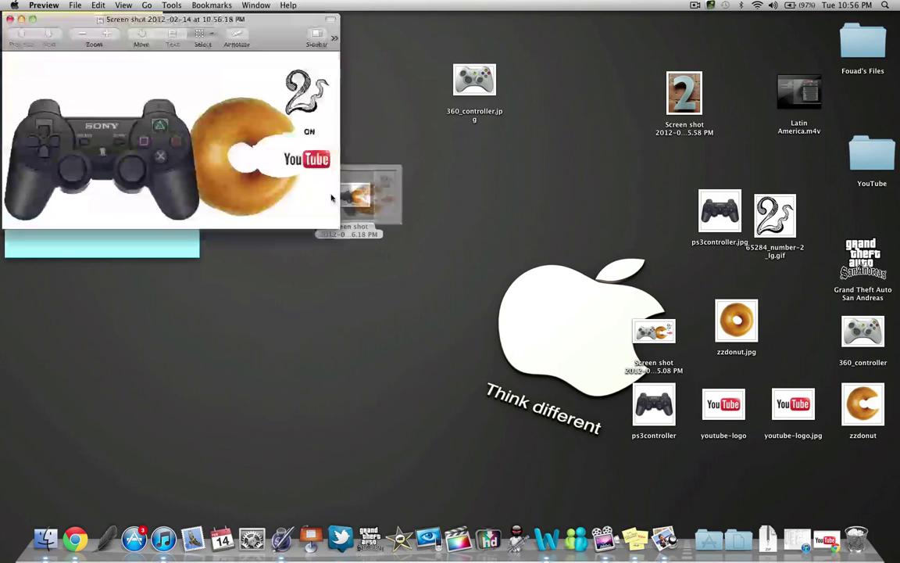
drag(655, 333, 555, 248)
double_click(557, 249)
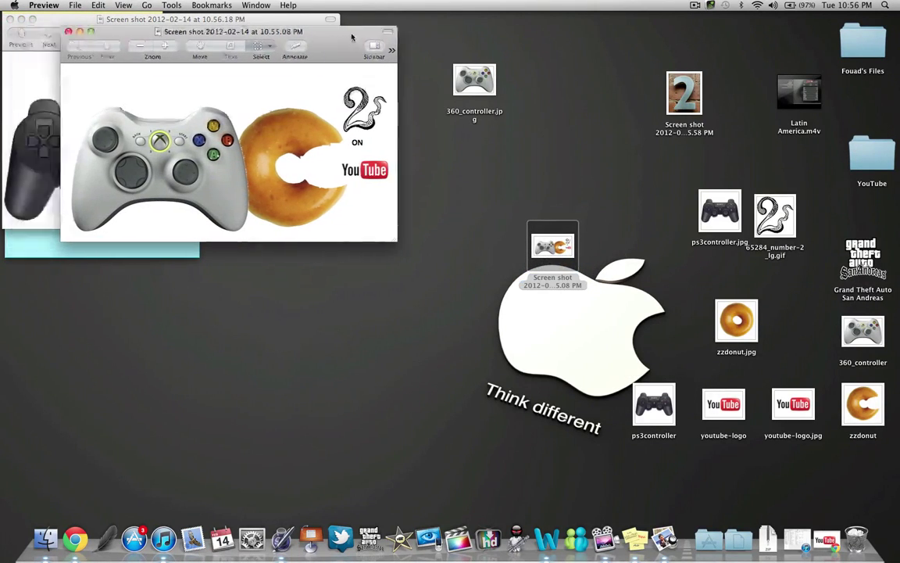
drag(262, 28, 608, 24)
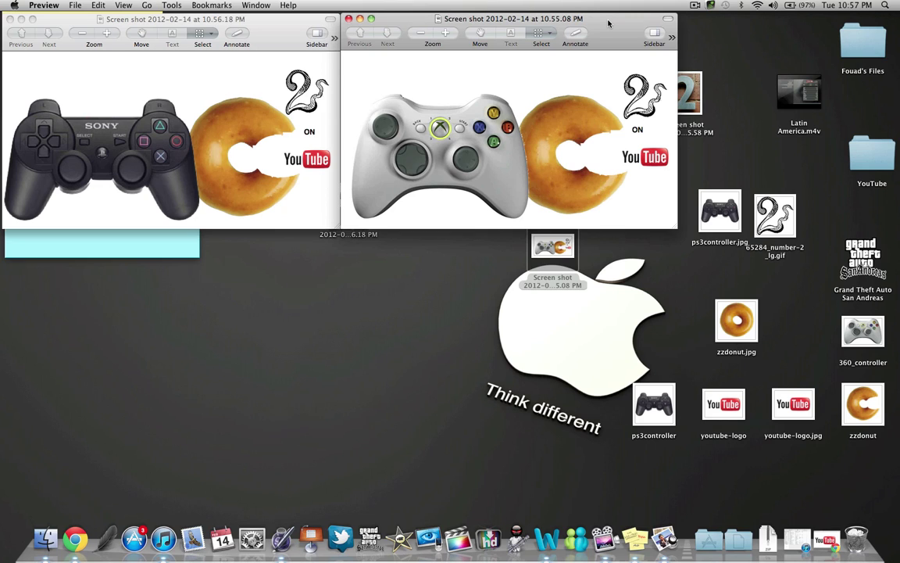
click(695, 5)
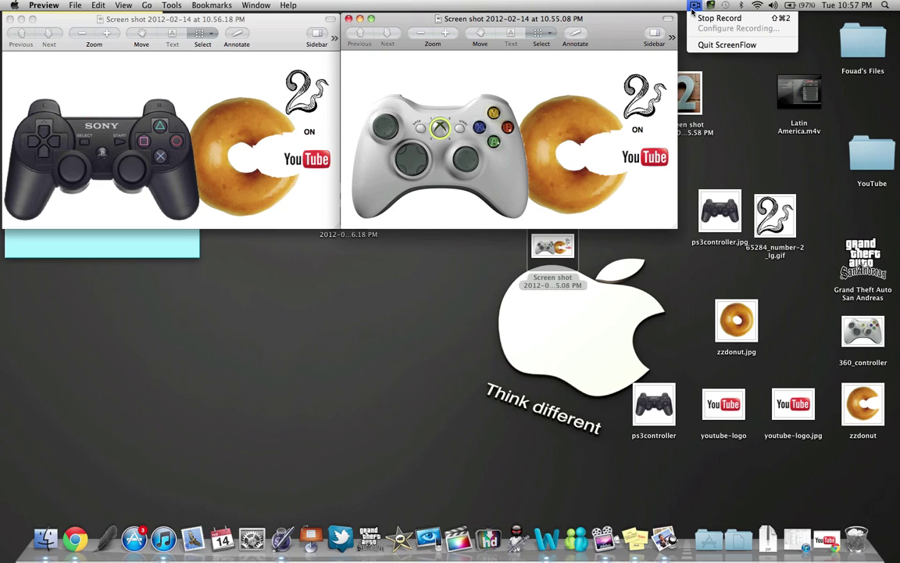